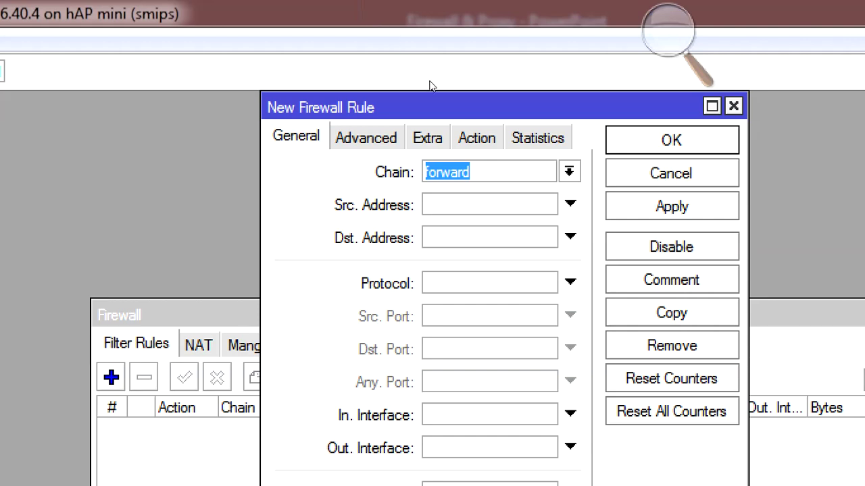
Set the new firewall rule's chain to input and its source address to 172.168.10.6.
click(427, 108)
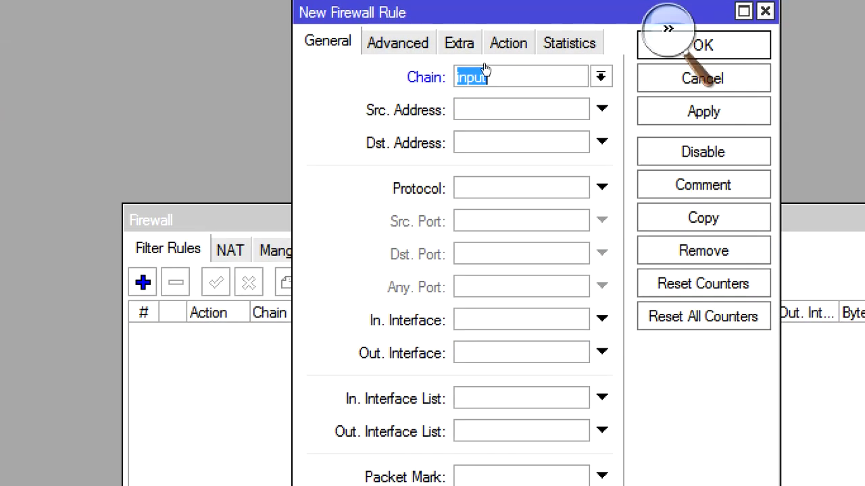
click(483, 70)
key(super+minus)
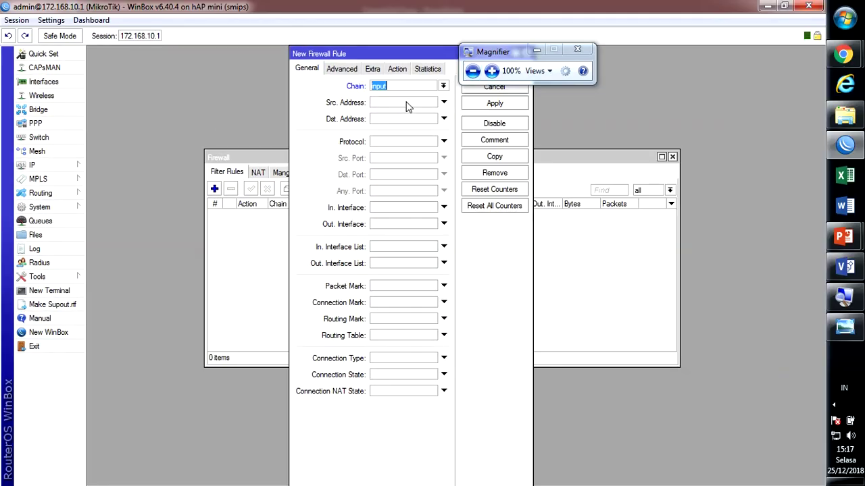
click(491, 71)
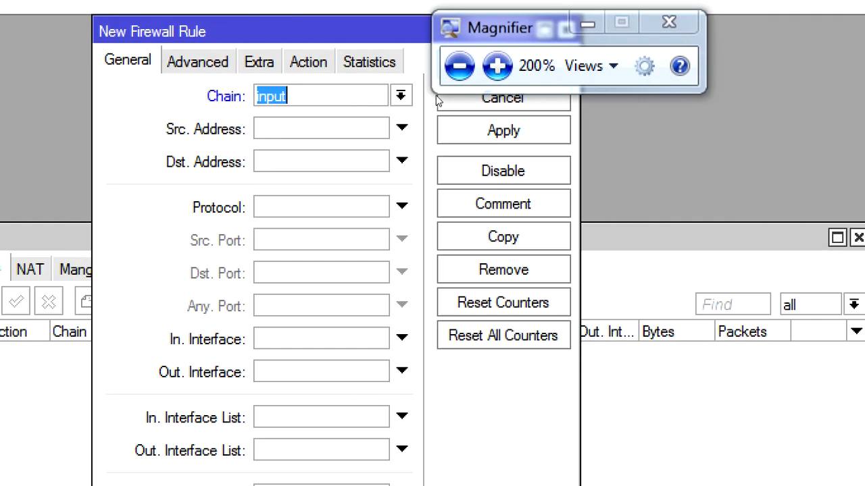
key(Tab)
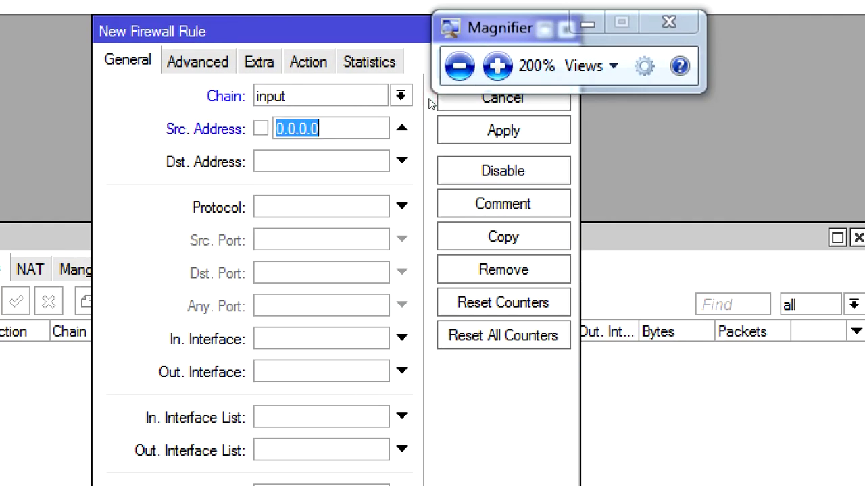
text(172.168.10.6)
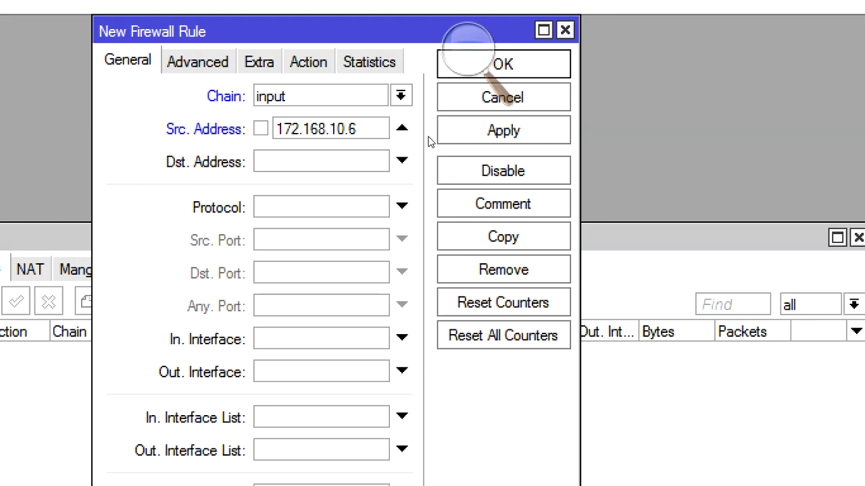
Set the firewall rule's protocol to icmp.
click(401, 206)
click(377, 207)
click(298, 226)
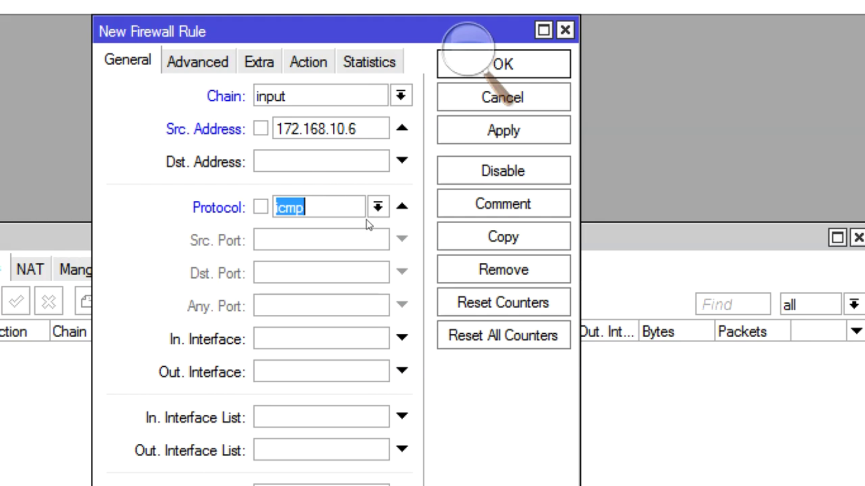
Set the firewall rule's incoming interface to Network.
click(402, 207)
key(Down)
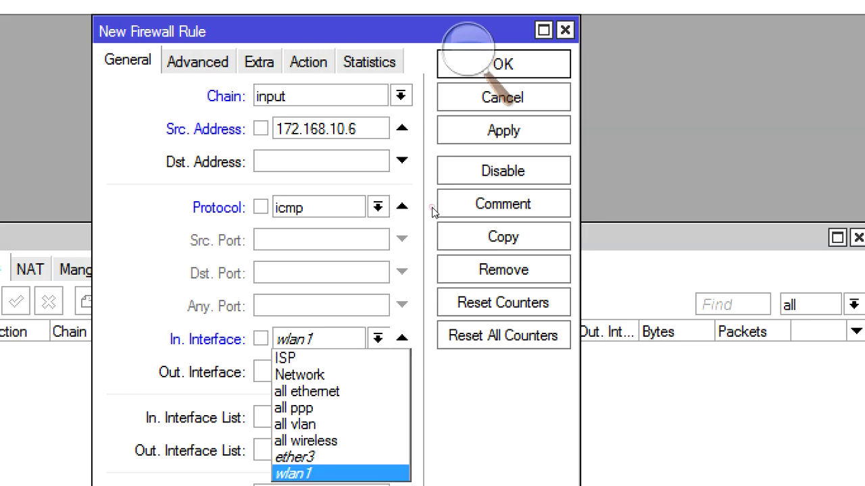
key(Up)
key(Up)
key(Up)
key(Up)
key(Up)
key(Up)
key(Return)
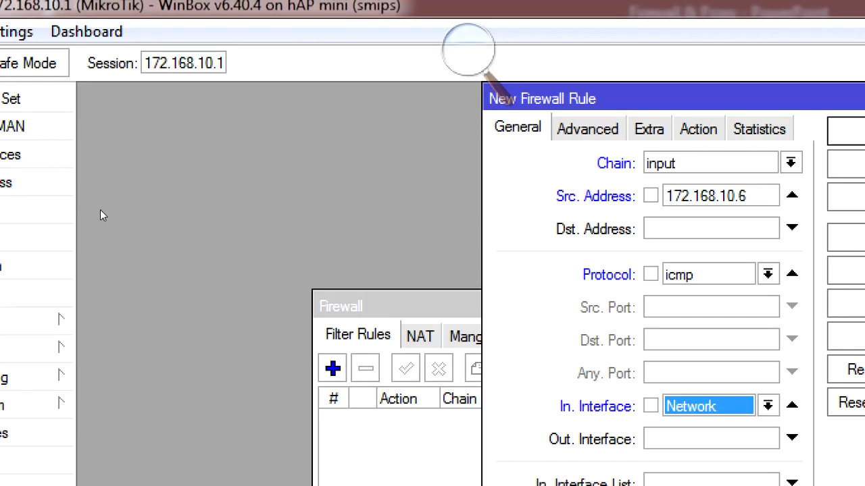
Open the router's interface list and examine the names of the available interfaces.
click(468, 47)
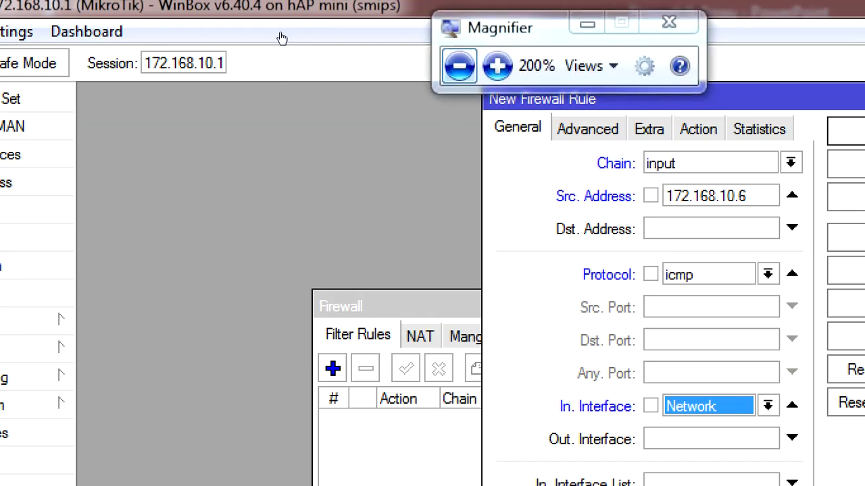
click(457, 64)
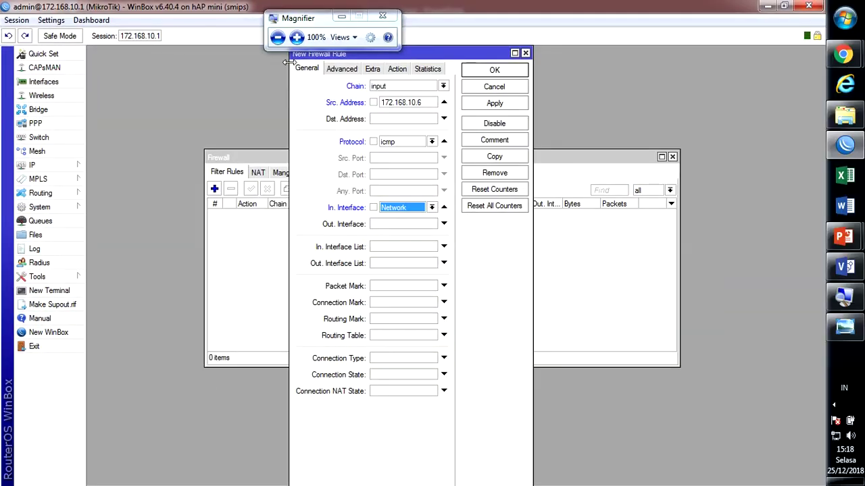
click(58, 164)
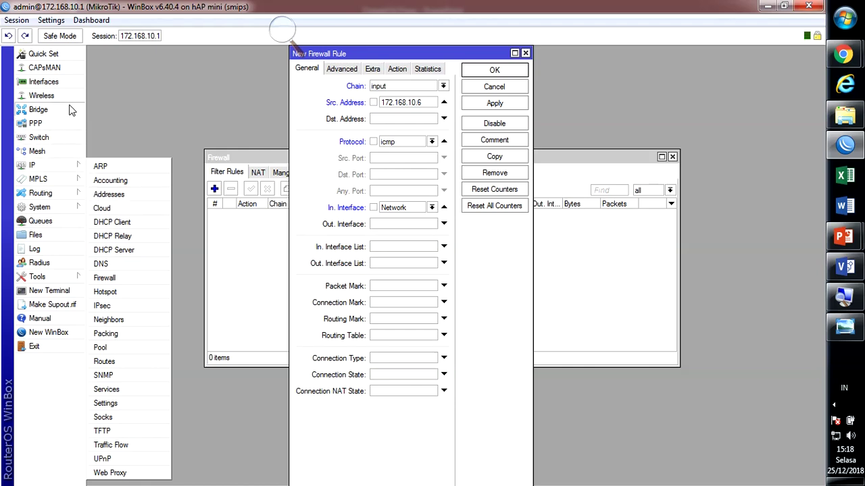
click(69, 83)
click(283, 37)
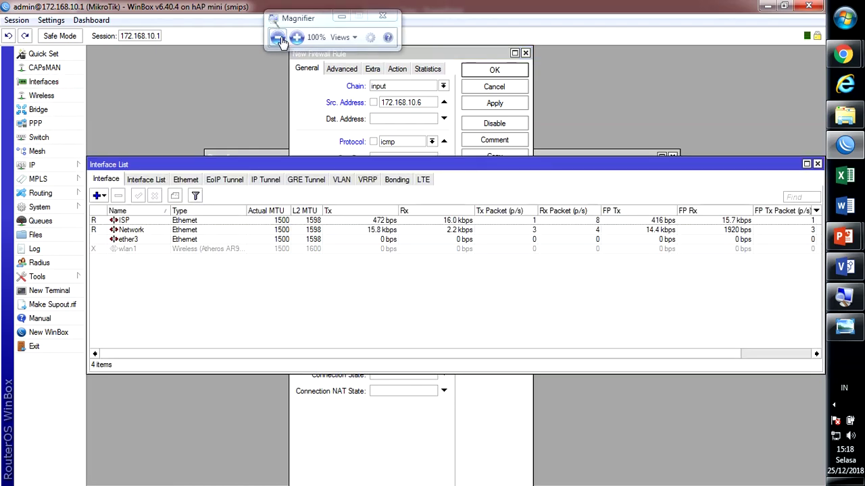
click(297, 39)
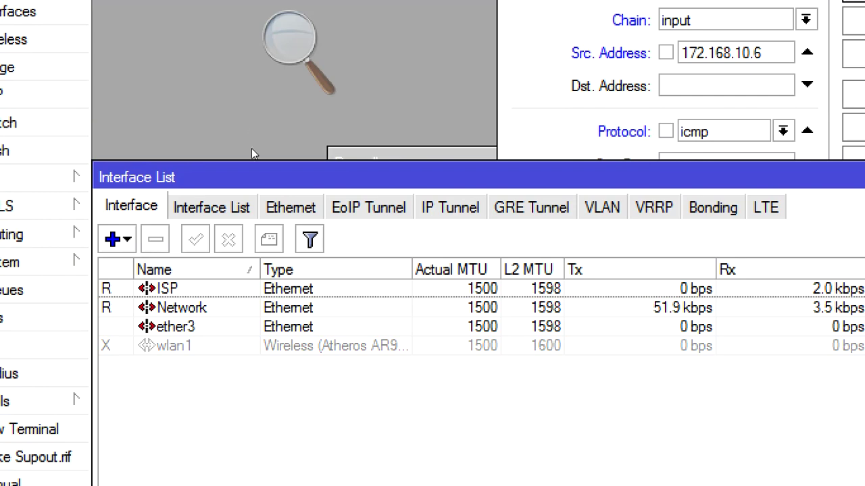
Return to the new firewall rule, set its action to drop, and save the rule.
click(345, 153)
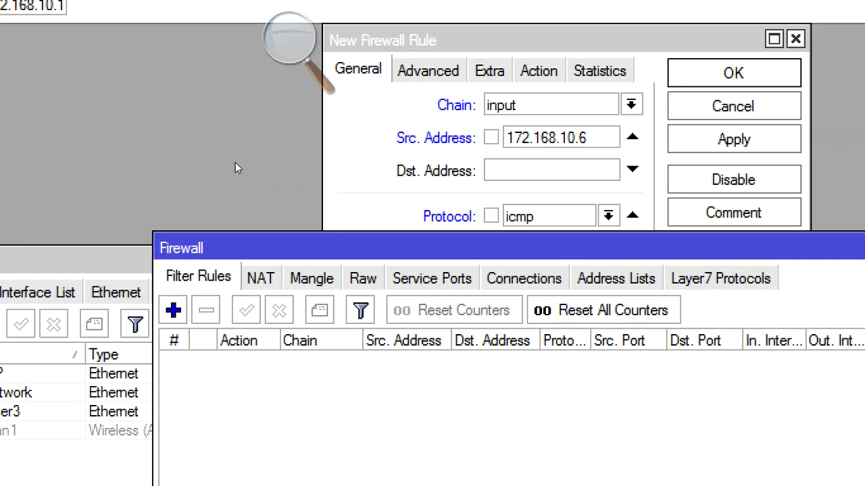
click(297, 115)
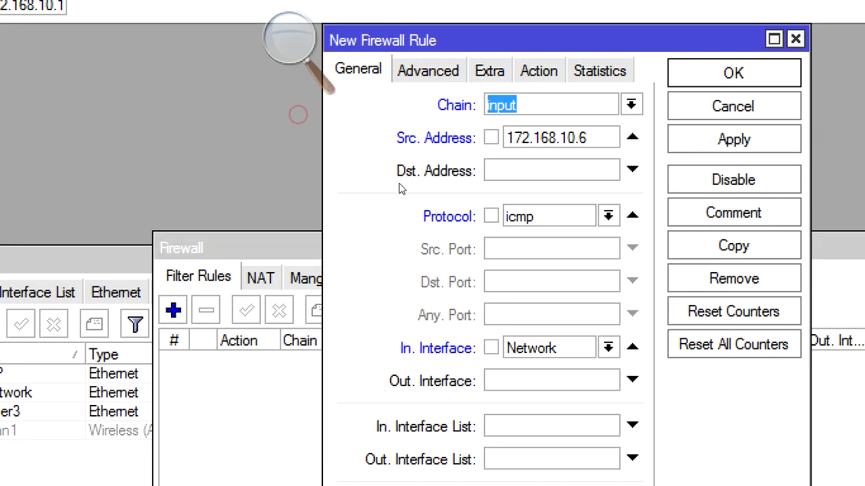
click(538, 70)
click(464, 104)
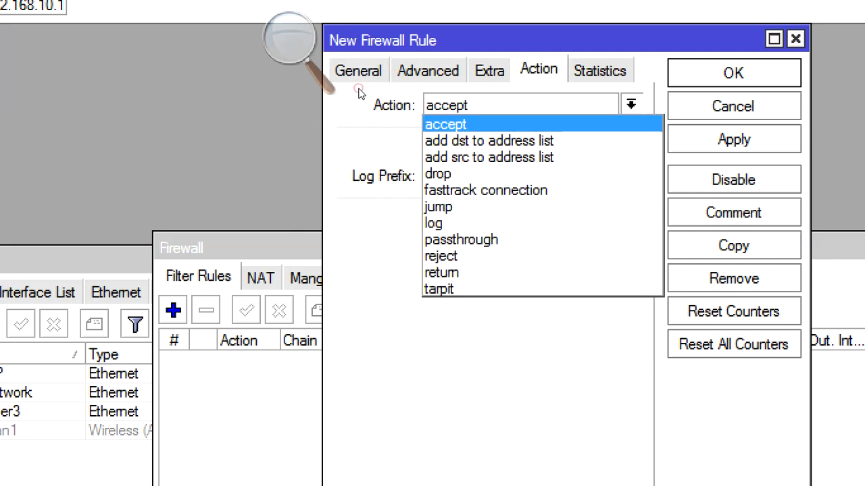
click(454, 174)
click(732, 140)
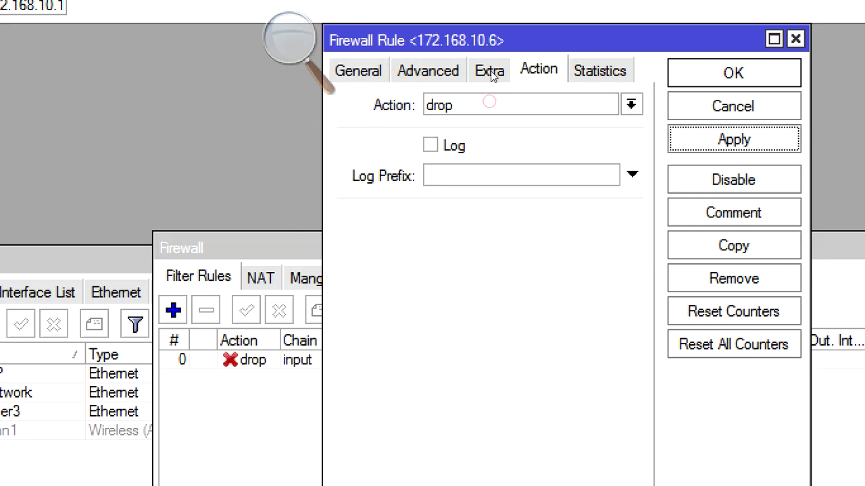
click(733, 73)
click(322, 95)
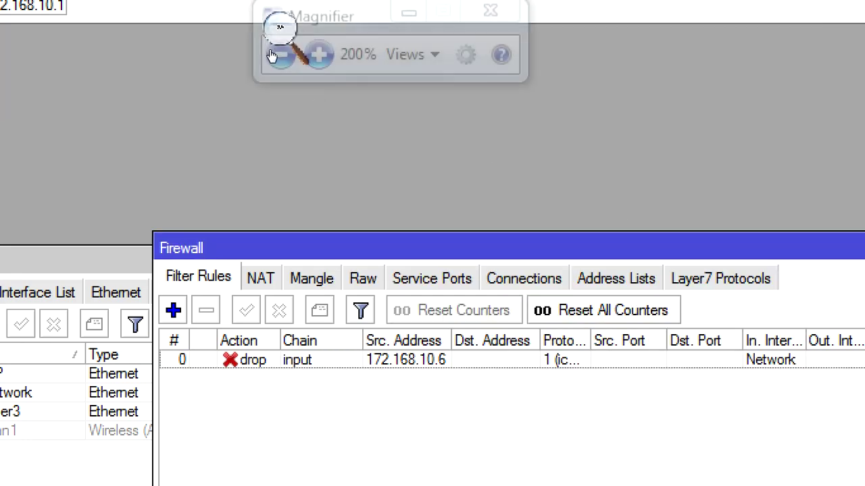
Open a Windows Command Prompt and enlarge the view for reading.
click(276, 58)
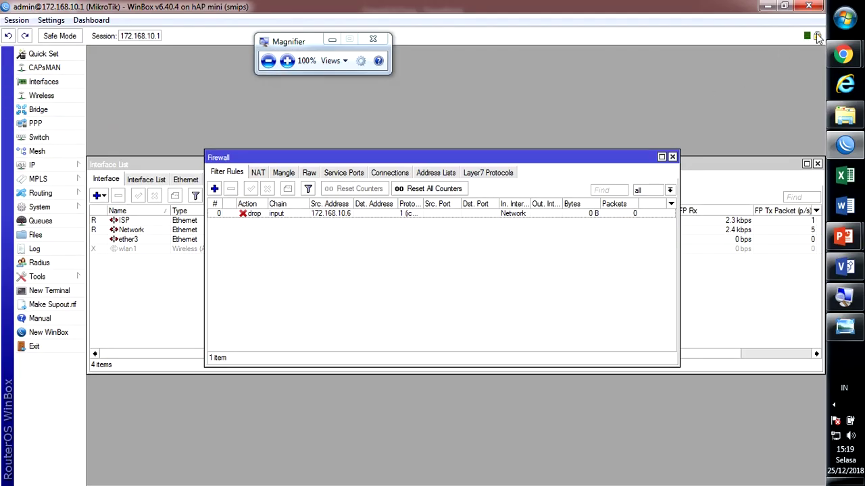
click(844, 18)
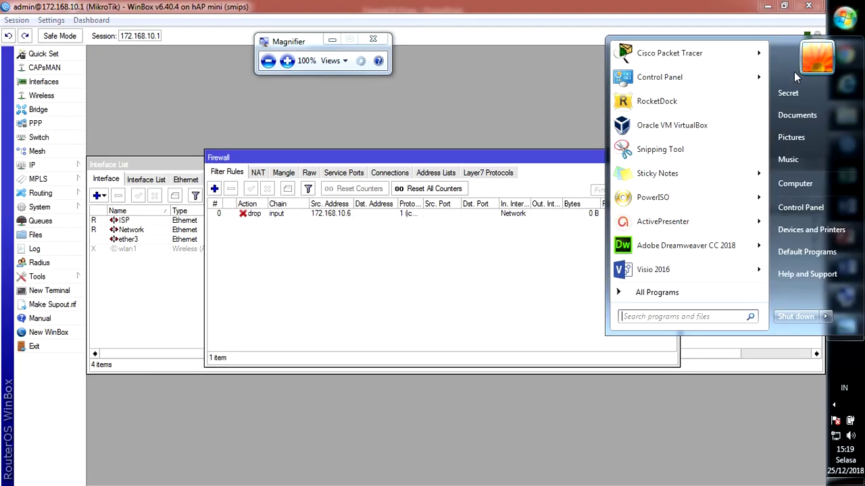
text(cmd)
key(Return)
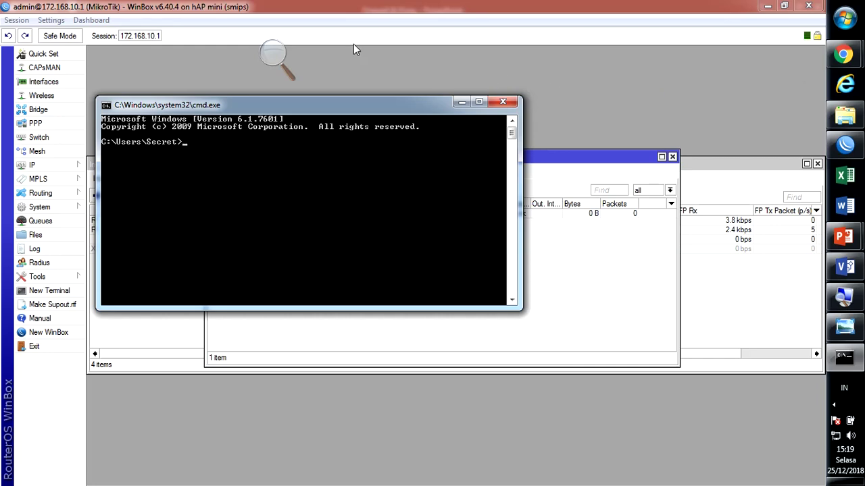
click(284, 54)
click(398, 61)
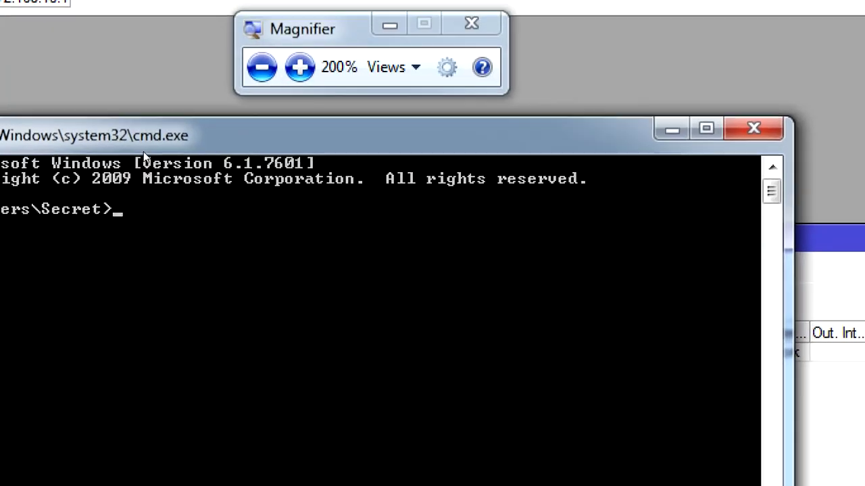
Ping the router at 172.168.10.1 from the Command Prompt to test the drop rule.
text(pin)
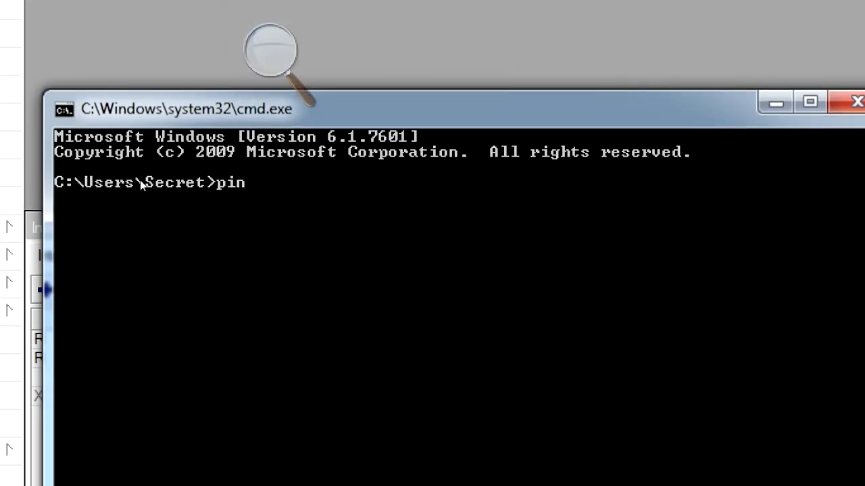
text(g 172.168)
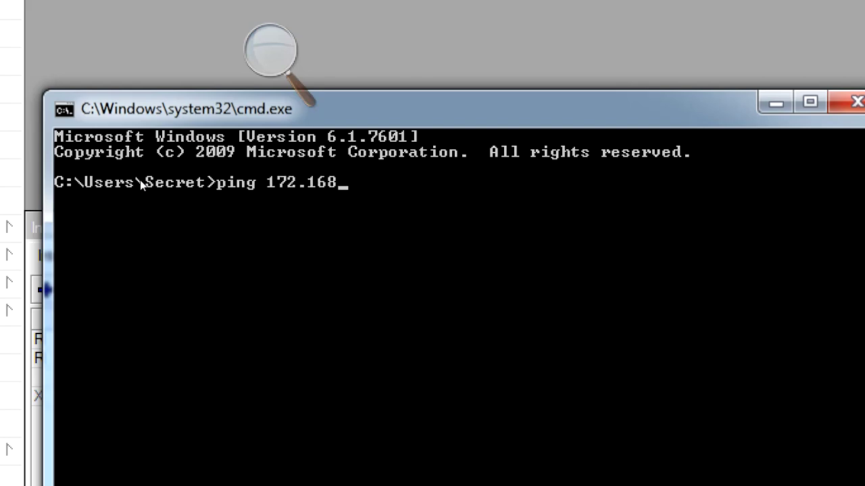
text(.10.1)
key(Return)
Open the router's IP address list in WinBox and compare it with the ping output in the Command Prompt.
click(270, 50)
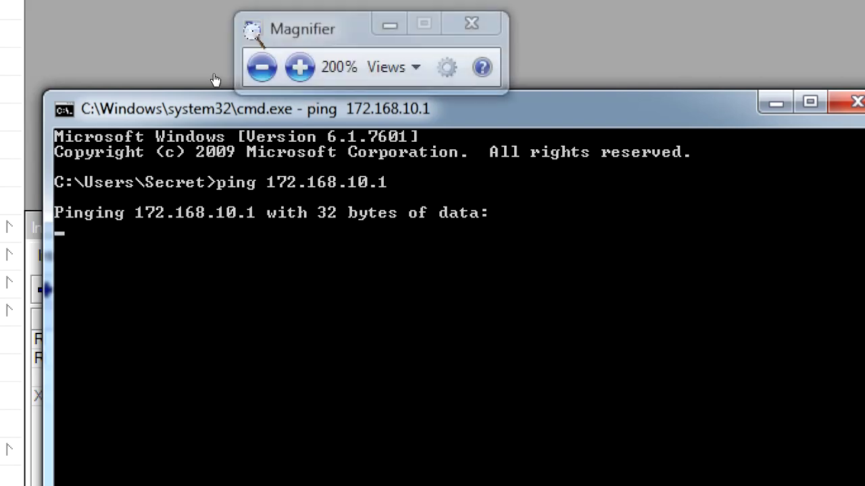
click(261, 65)
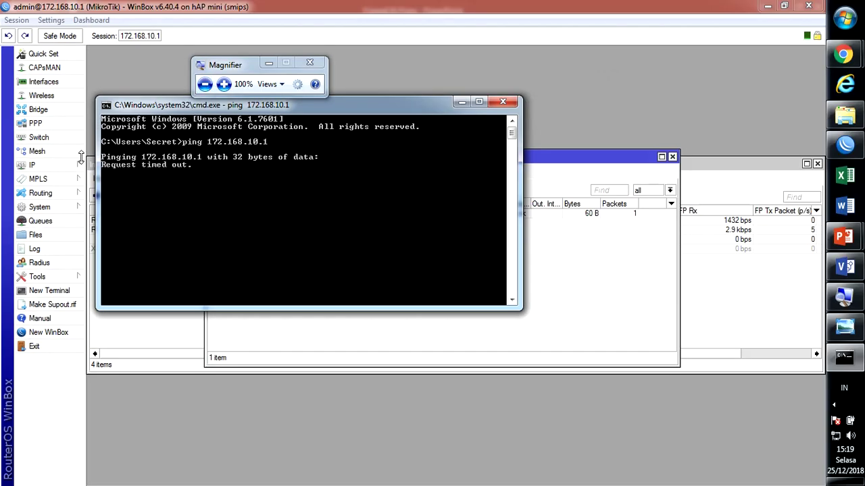
click(32, 165)
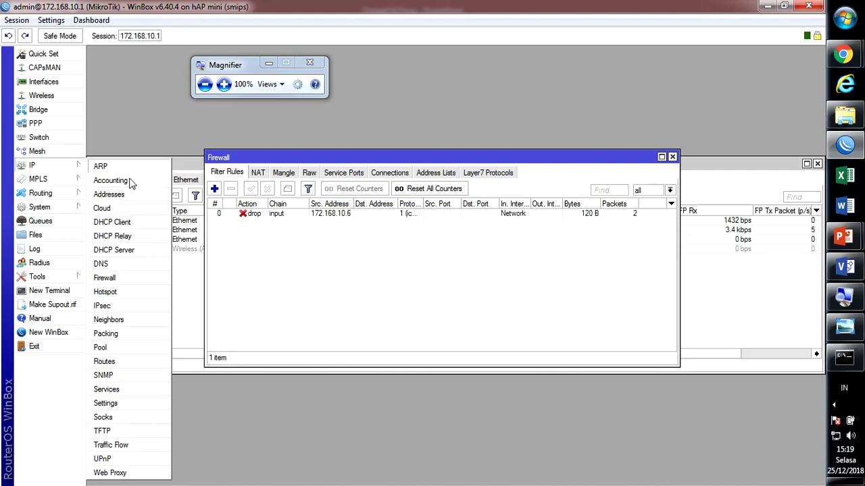
click(223, 90)
click(223, 85)
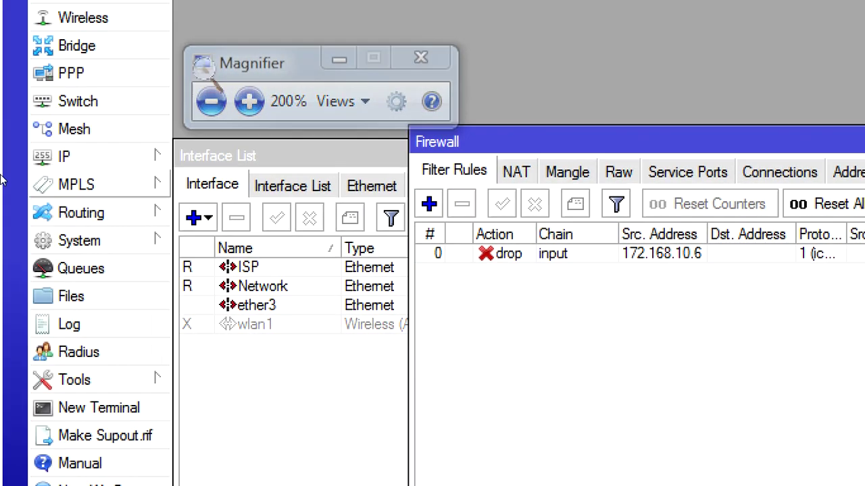
click(32, 165)
click(217, 215)
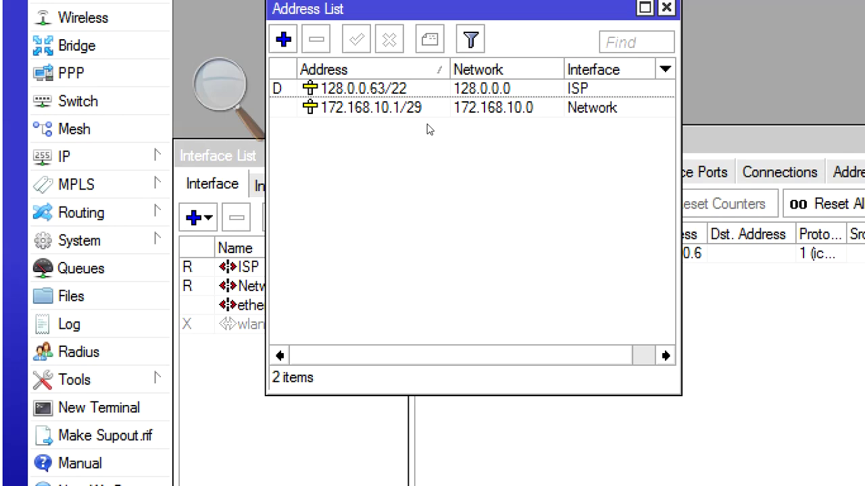
click(220, 86)
key(super+minus)
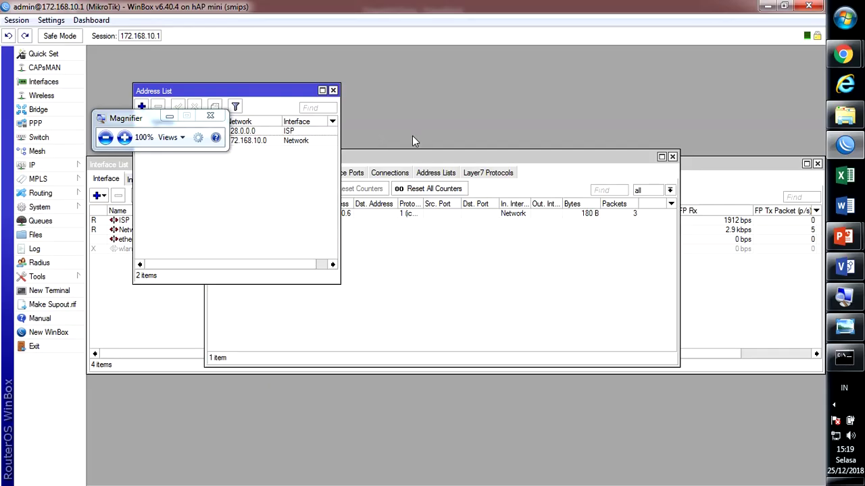
click(844, 356)
drag(392, 108, 412, 181)
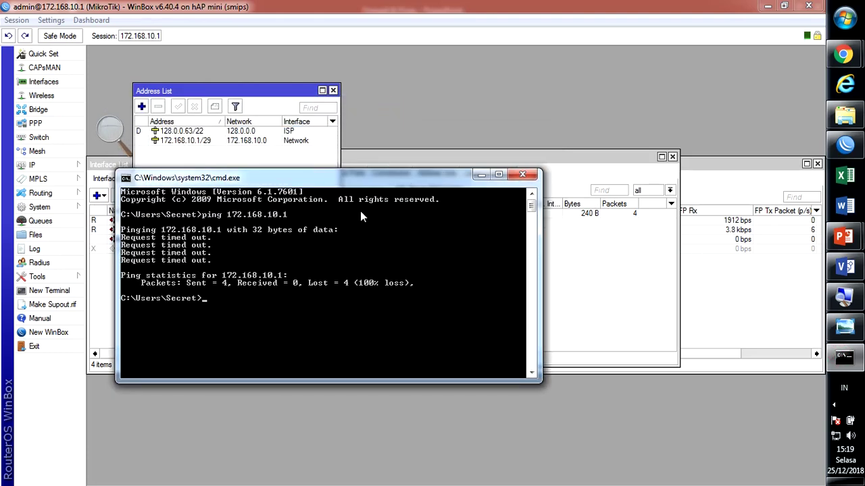
Change the existing 172.168.10.6 firewall rule's action to reject with icmp network unreachable, and save the rule.
click(587, 167)
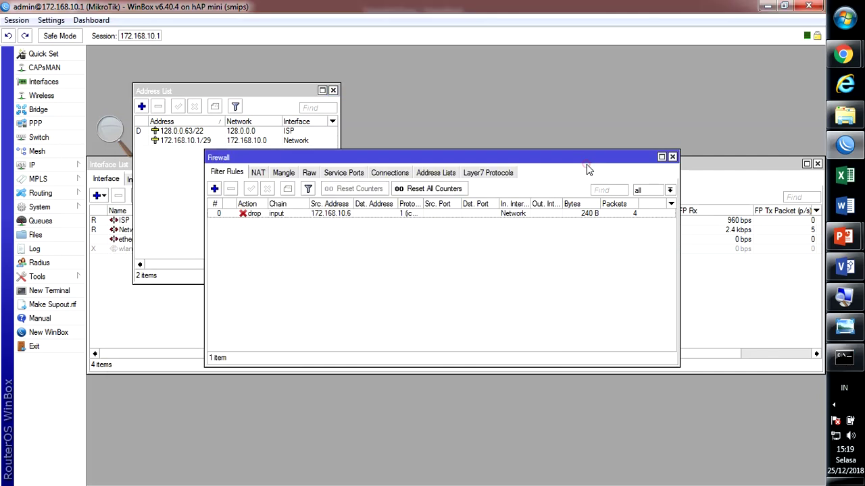
click(348, 216)
double_click(349, 216)
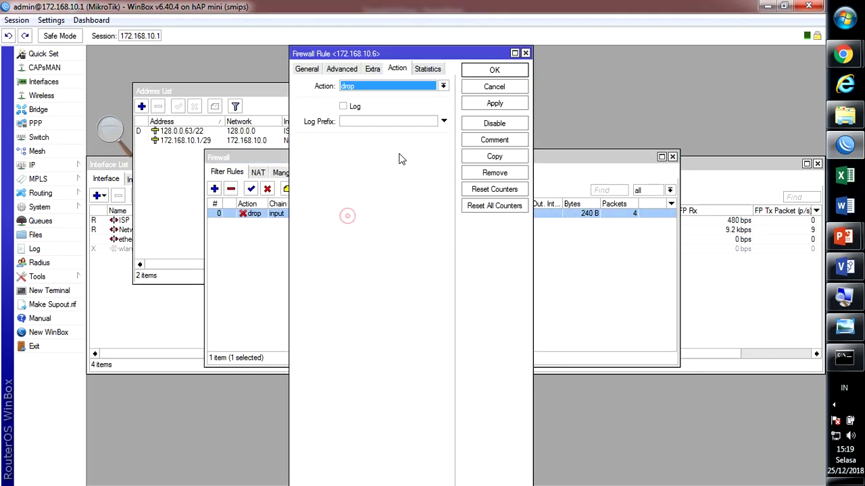
click(442, 86)
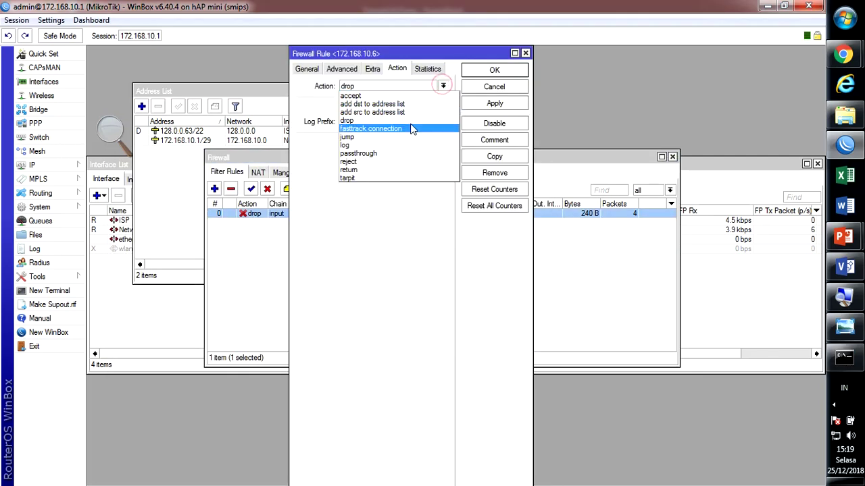
click(359, 162)
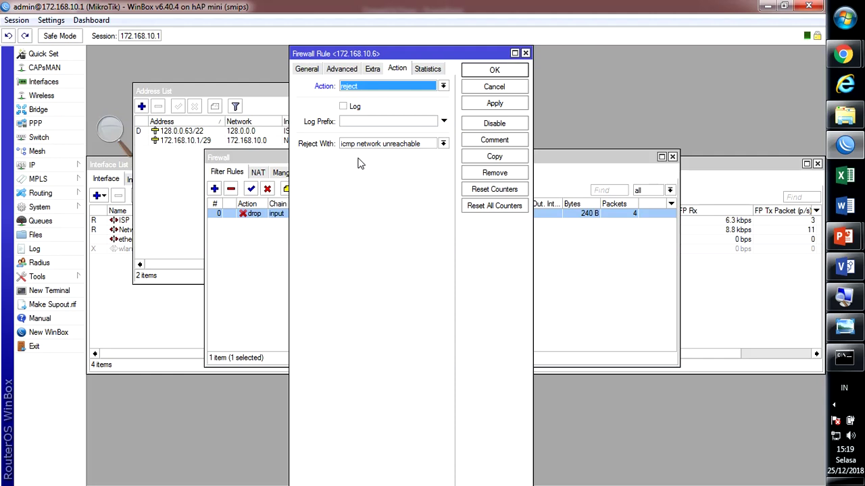
click(403, 144)
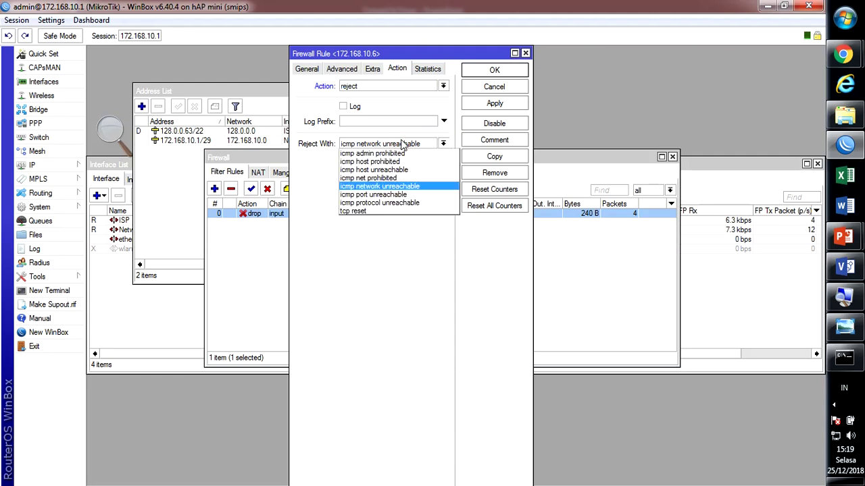
click(384, 185)
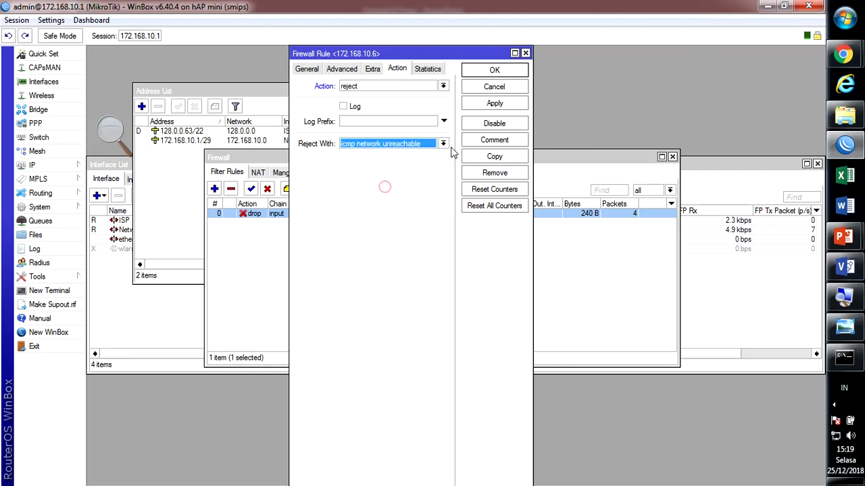
click(490, 104)
click(494, 72)
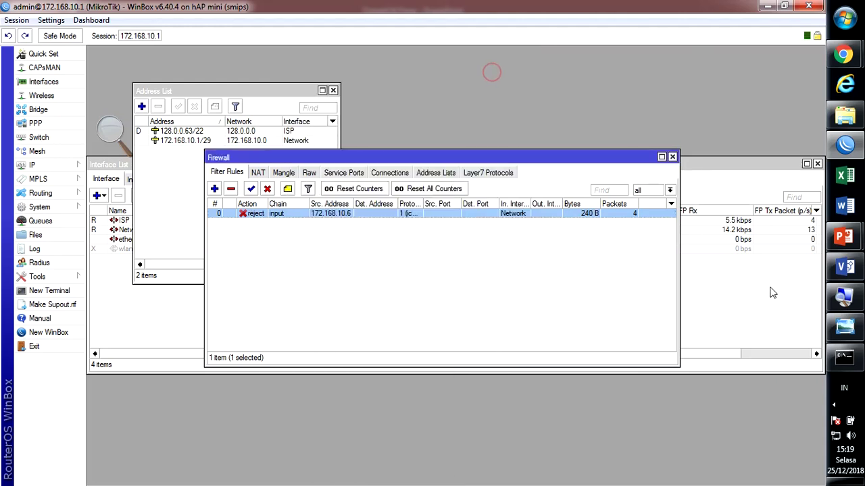
Switch to the Command Prompt and ping the router at 172.168.10.1 again to test the reject rule.
click(843, 355)
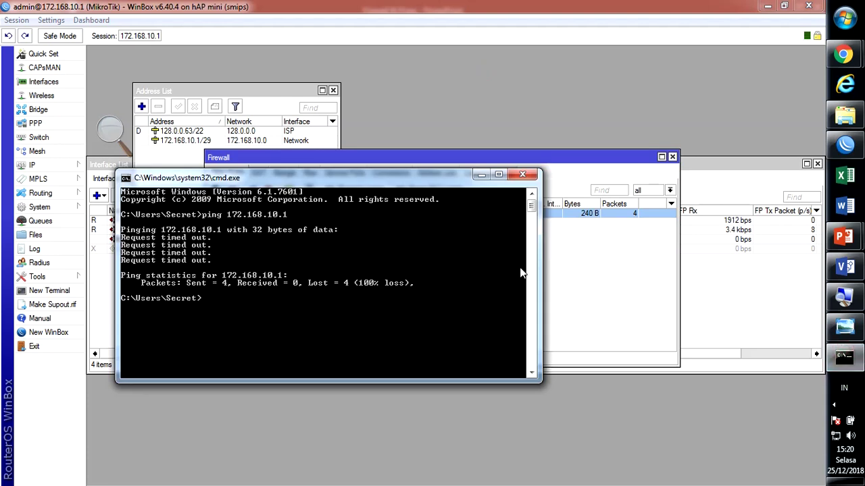
key(Up)
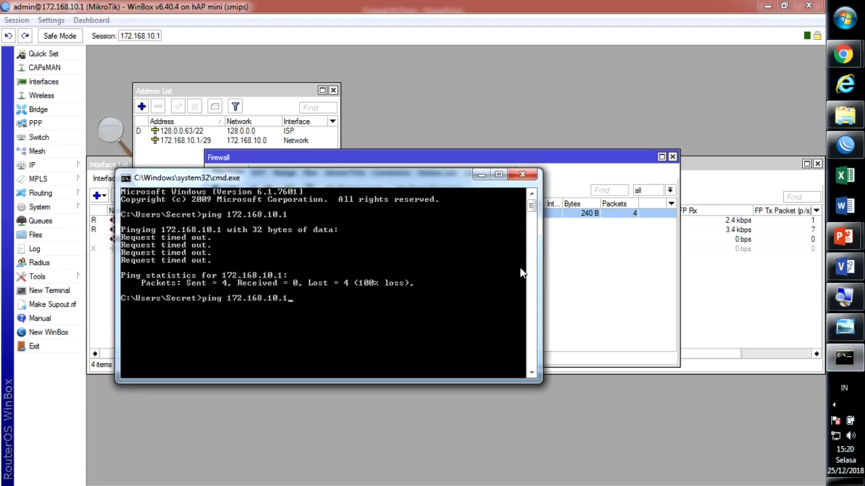
key(Return)
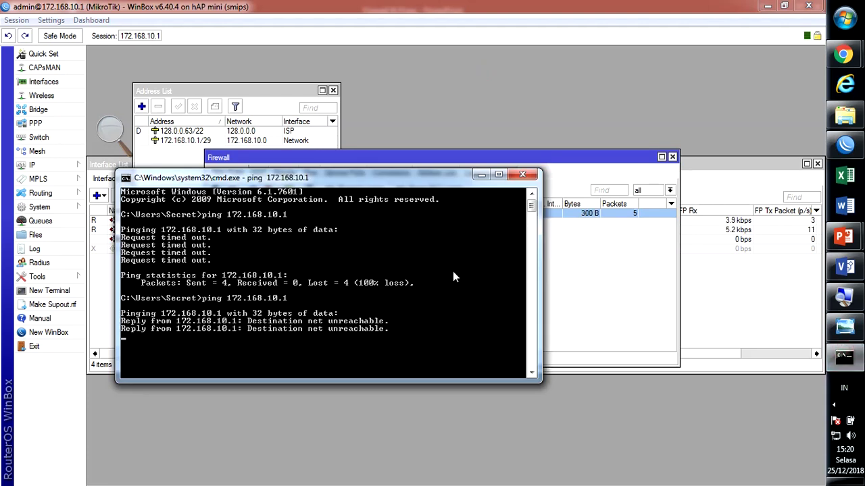
Magnify the ping output for reading, restore the normal view, and close the Command Prompt.
click(115, 131)
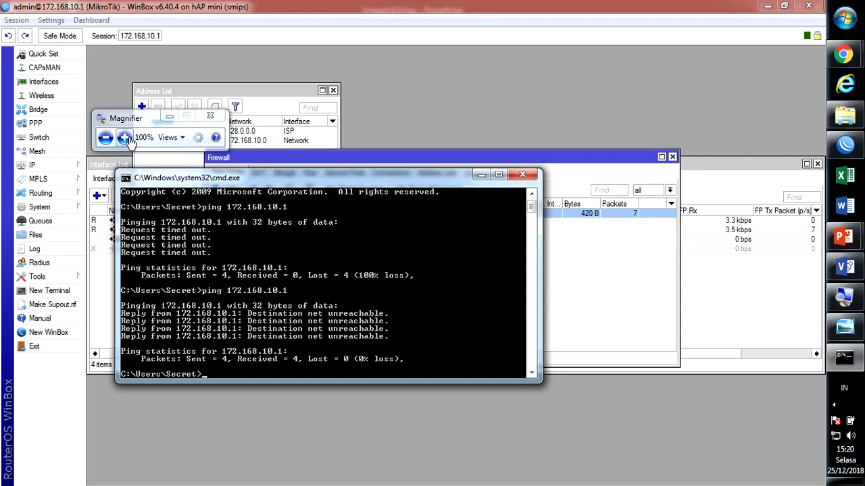
click(125, 138)
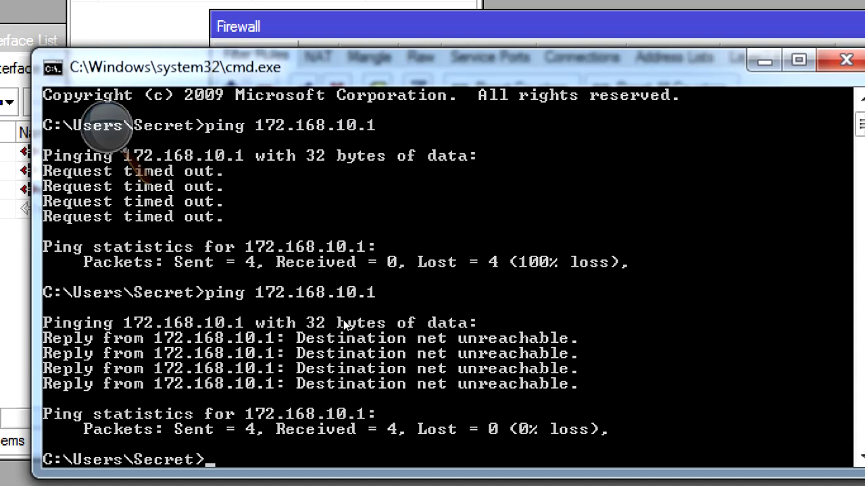
click(142, 181)
key(super+minus)
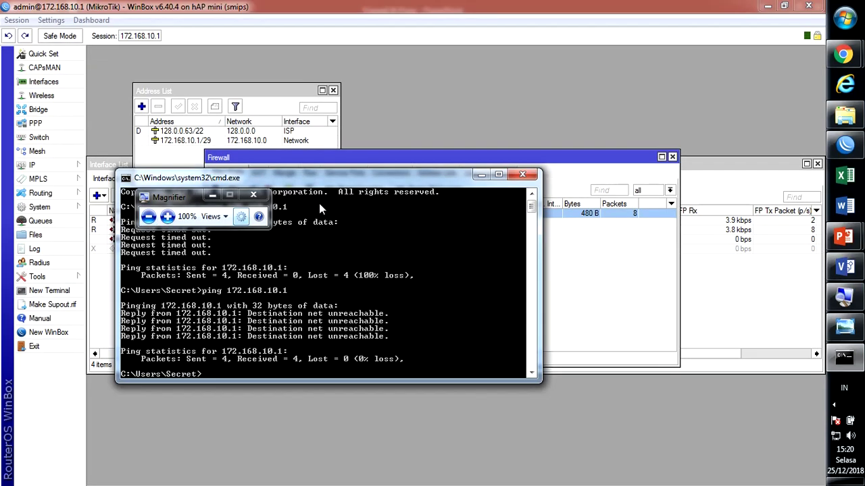
click(522, 175)
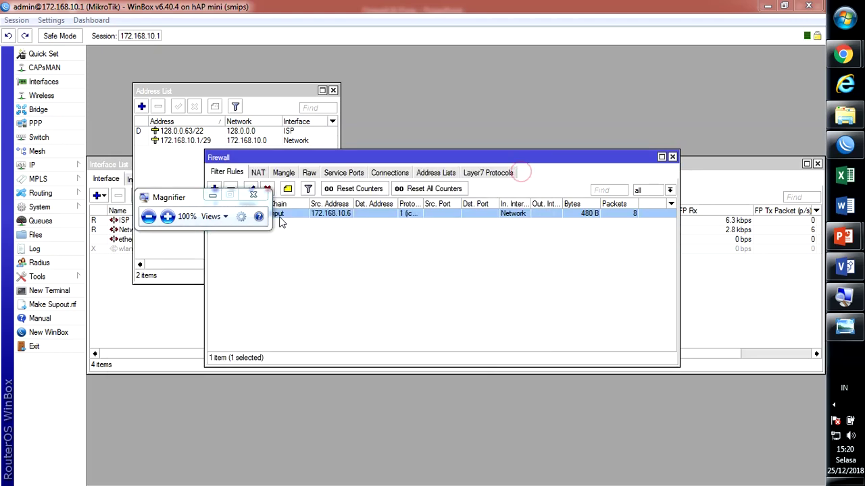
drag(194, 203, 525, 105)
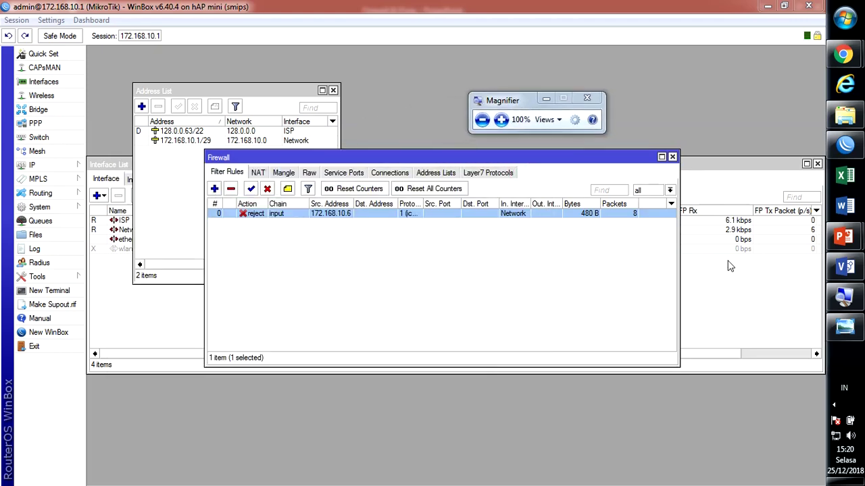
Review the firewall network diagram in Windows Photo Viewer and return to WinBox.
click(845, 324)
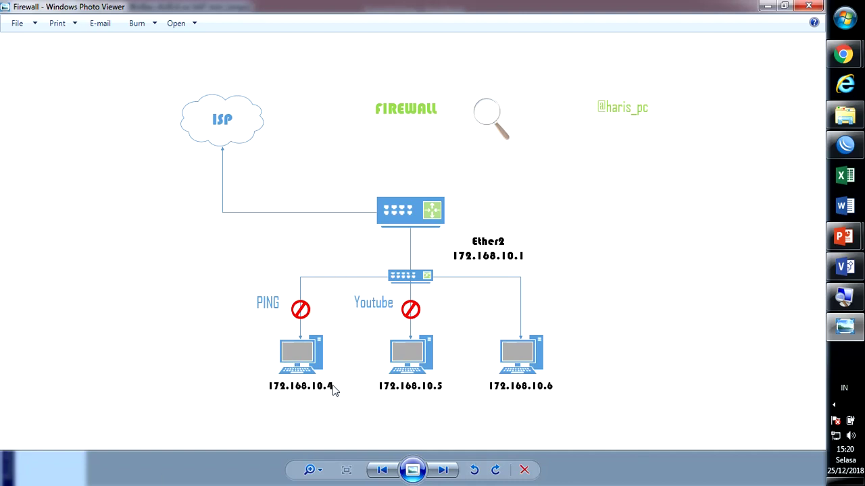
click(767, 6)
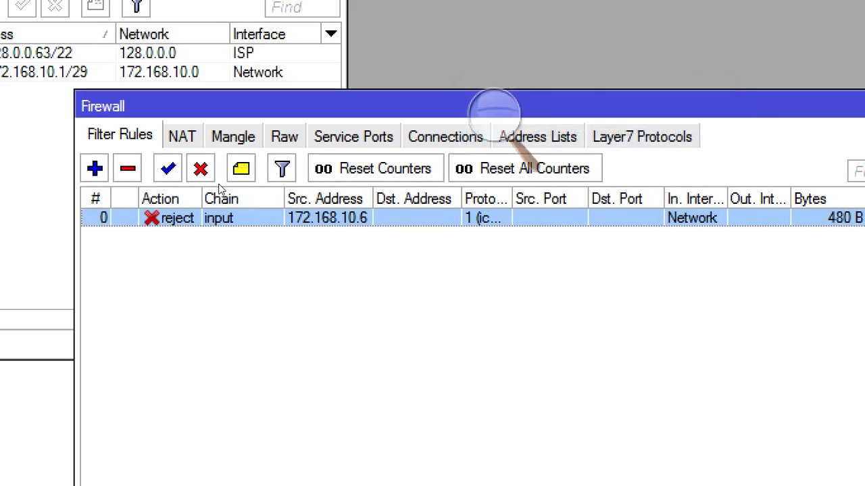
Start a new firewall filter rule and show its general settings.
click(95, 168)
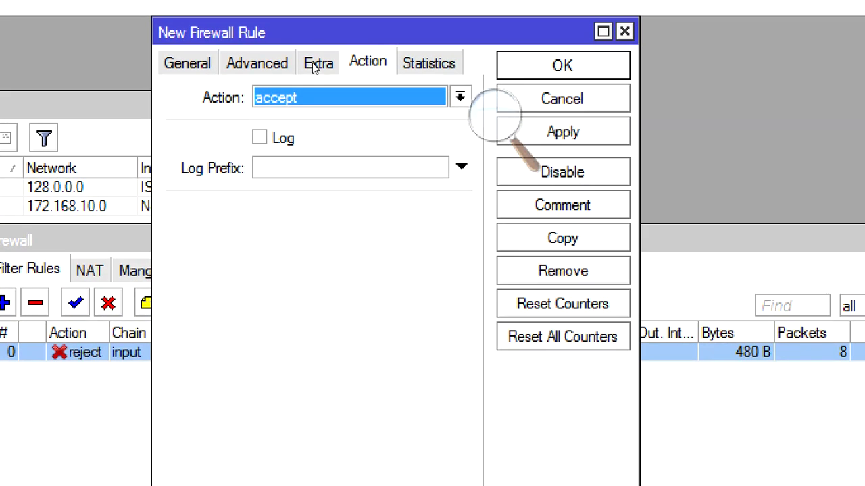
click(313, 64)
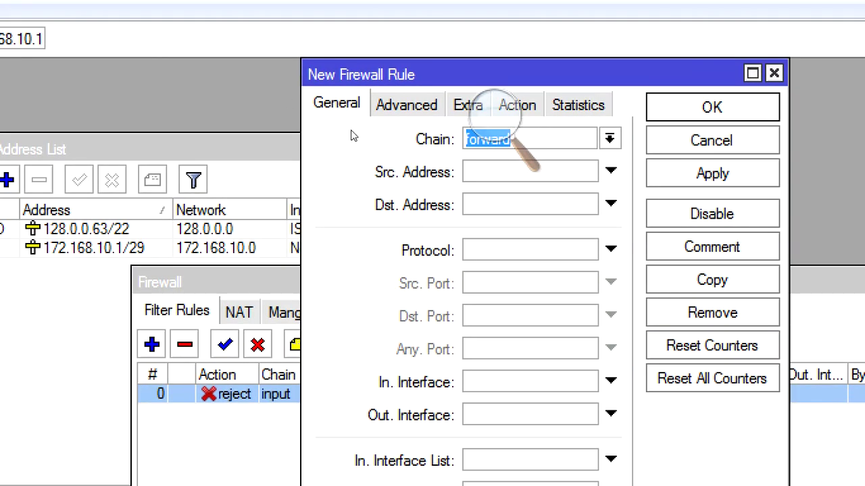
click(498, 112)
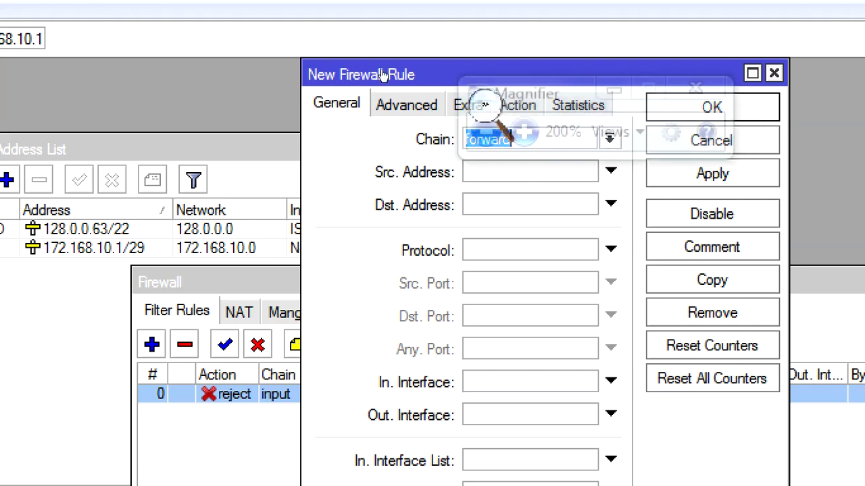
click(485, 132)
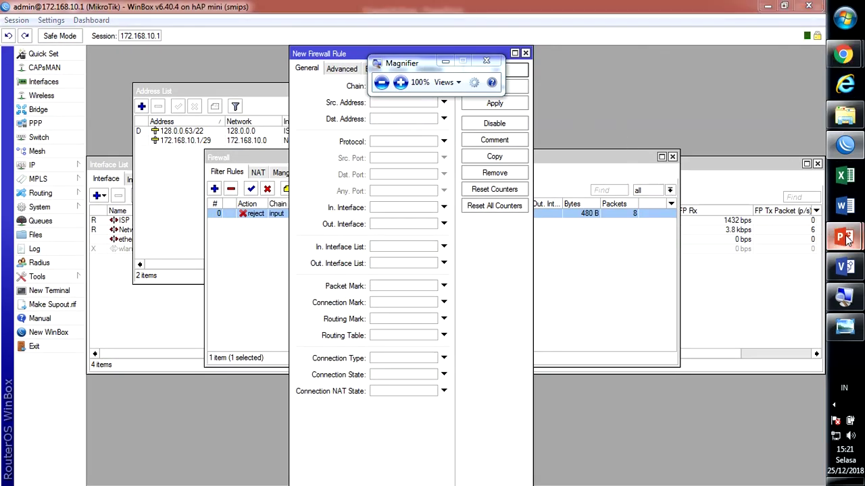
Switch to PowerPoint, review the Chain Forward slide, and return to the new firewall rule in WinBox.
mouse_move(846, 239)
click(756, 280)
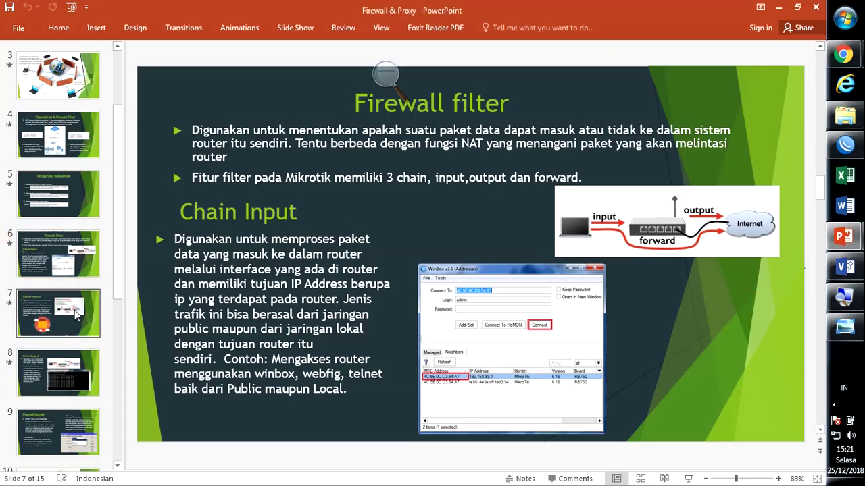
click(77, 313)
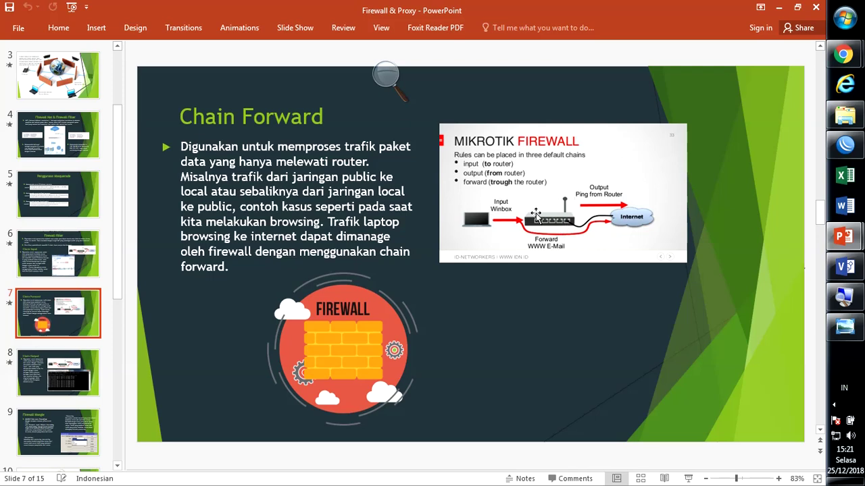
click(833, 146)
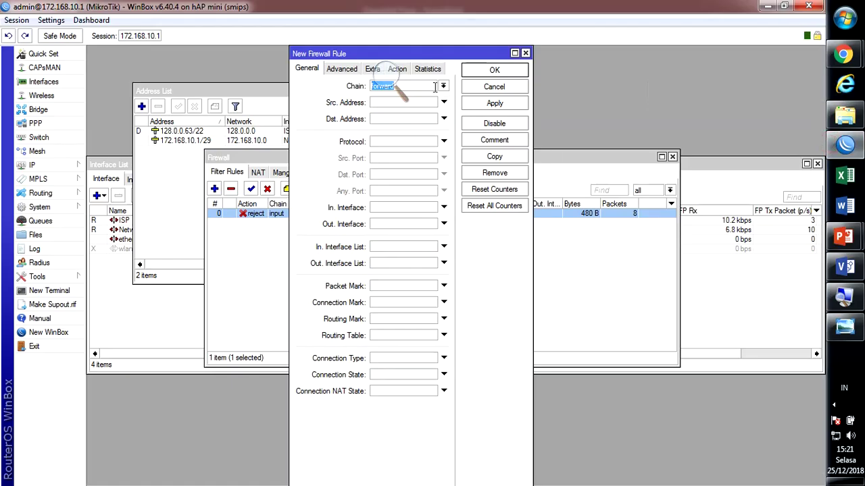
Magnify the new forward-chain rule and set its source address to 172.168.10.6.
click(386, 77)
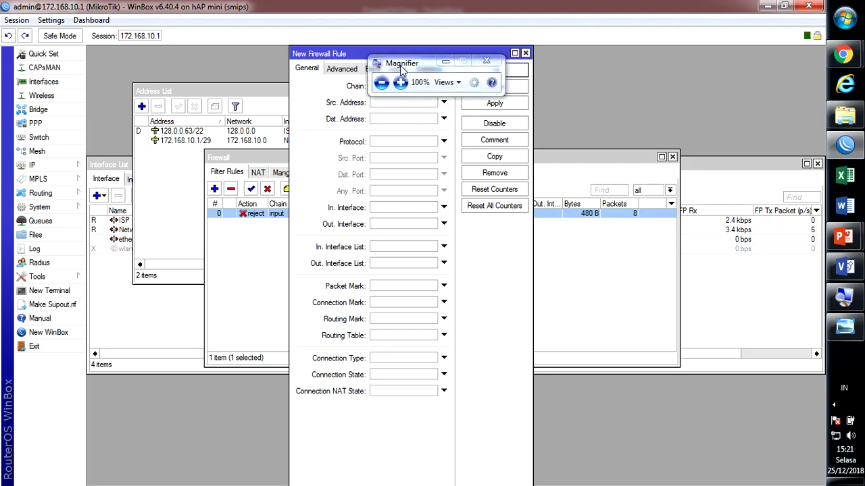
drag(403, 70, 667, 22)
click(655, 71)
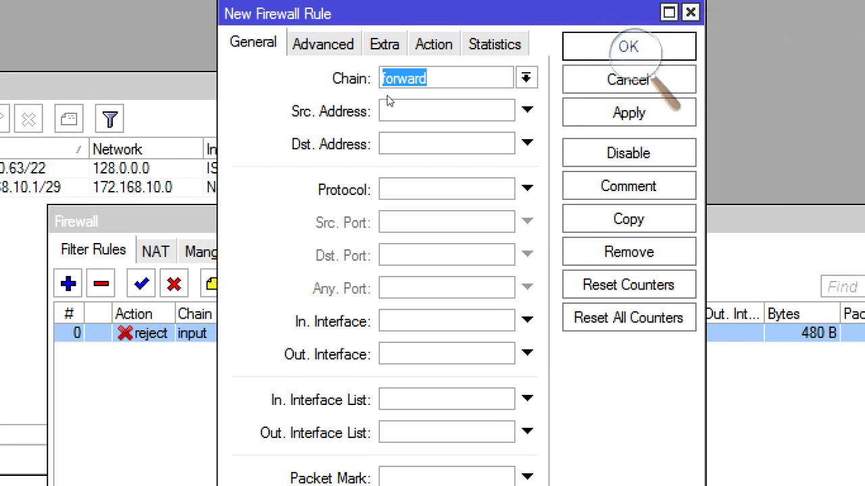
click(104, 127)
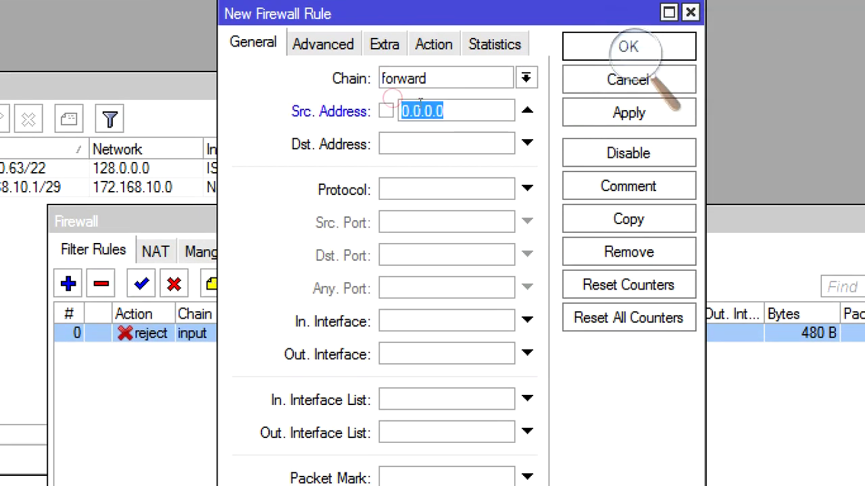
text(172.168.10.6)
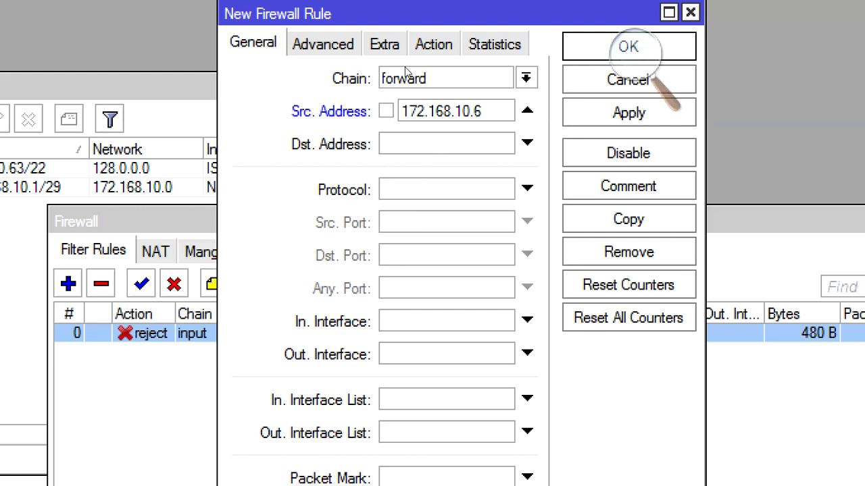
Set the new rule's action to drop and its content match to youtube.
click(433, 44)
click(392, 83)
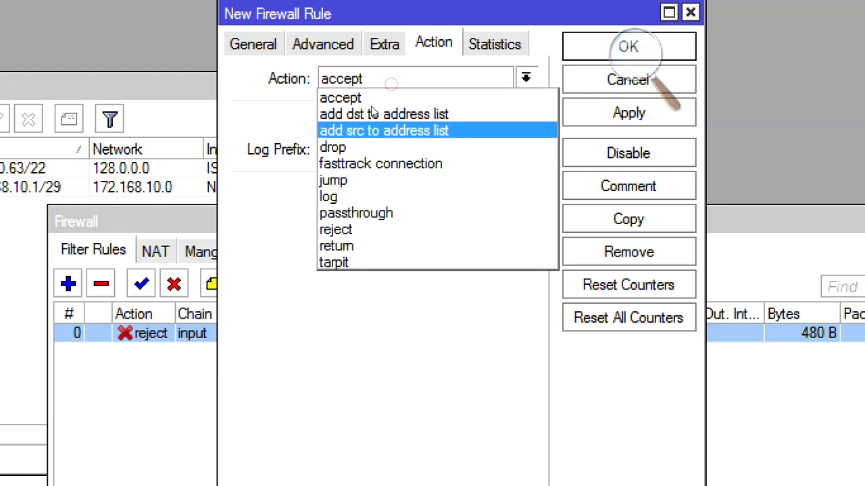
click(338, 147)
click(323, 43)
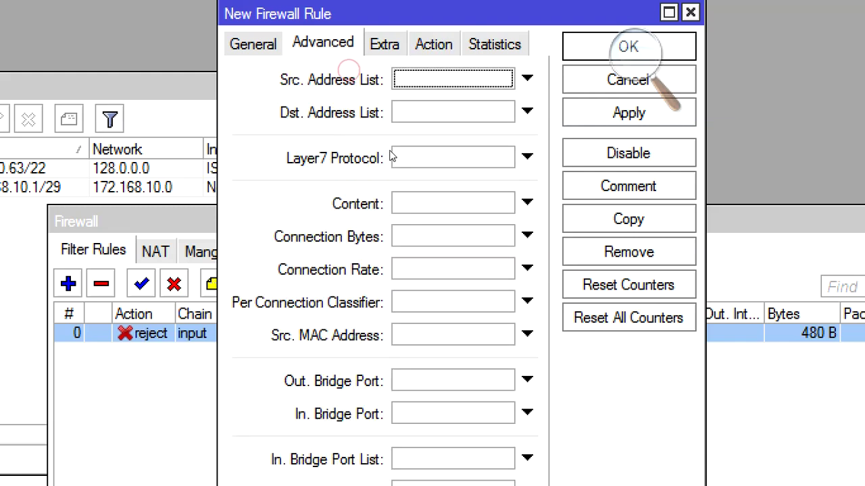
click(421, 203)
text(youtube)
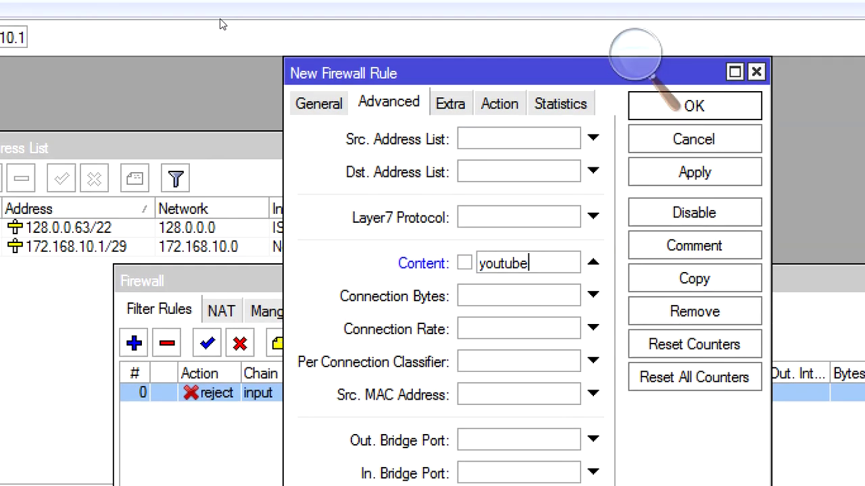
click(252, 44)
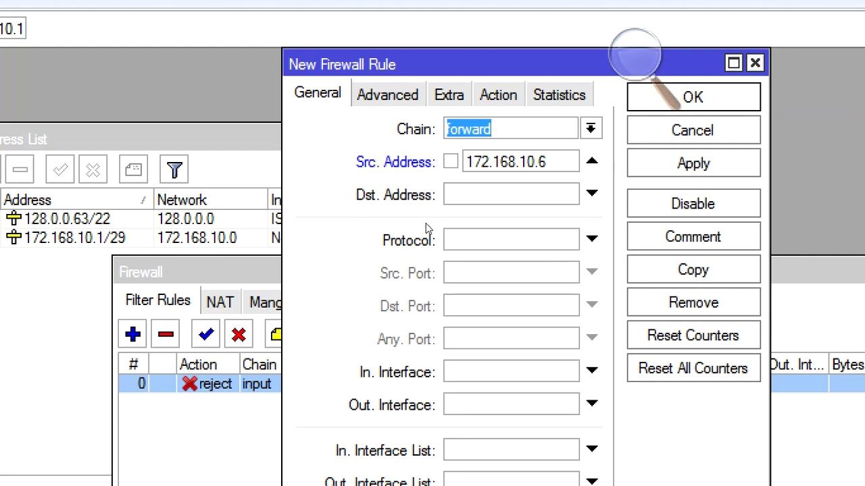
click(591, 404)
click(567, 403)
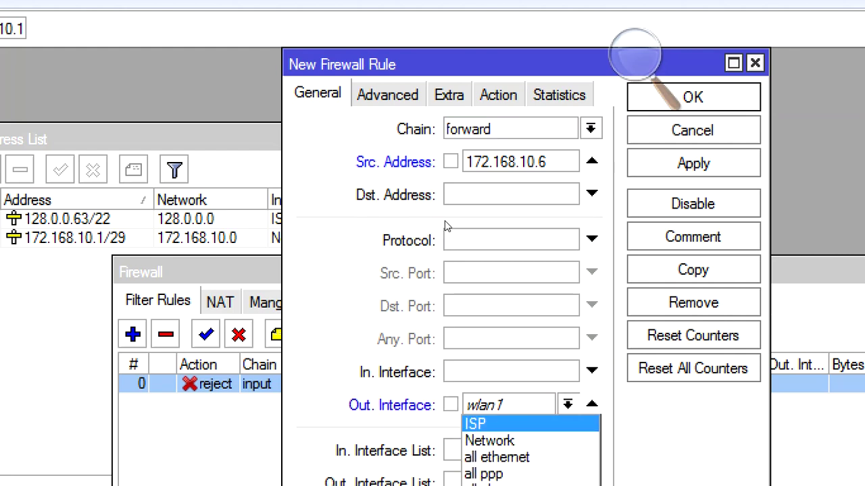
click(592, 404)
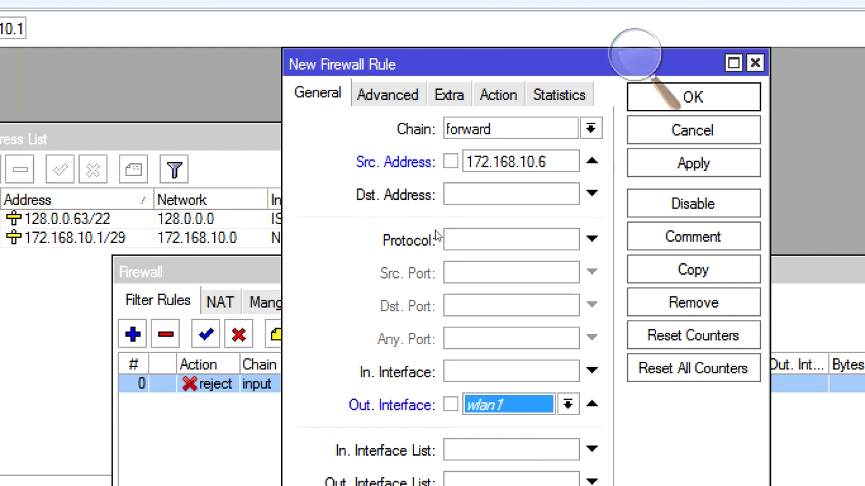
click(591, 404)
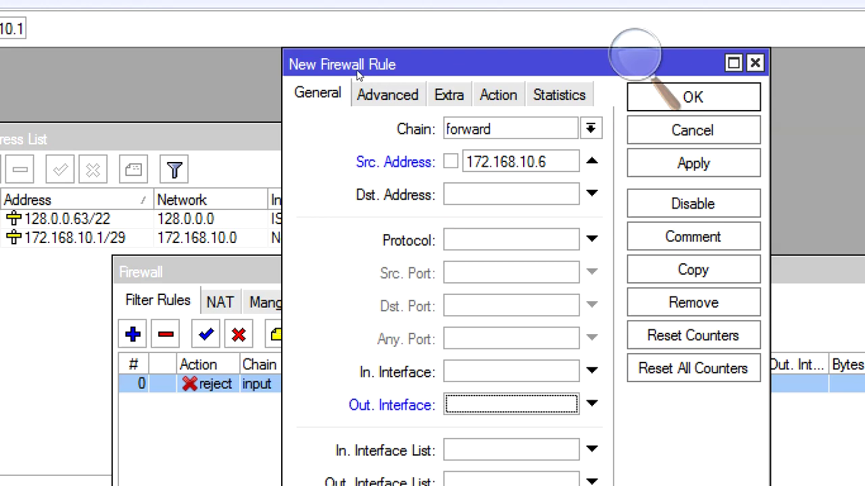
Review the forward rule's drop action, save the rule, and return the screen magnification to 100%.
click(387, 95)
click(498, 94)
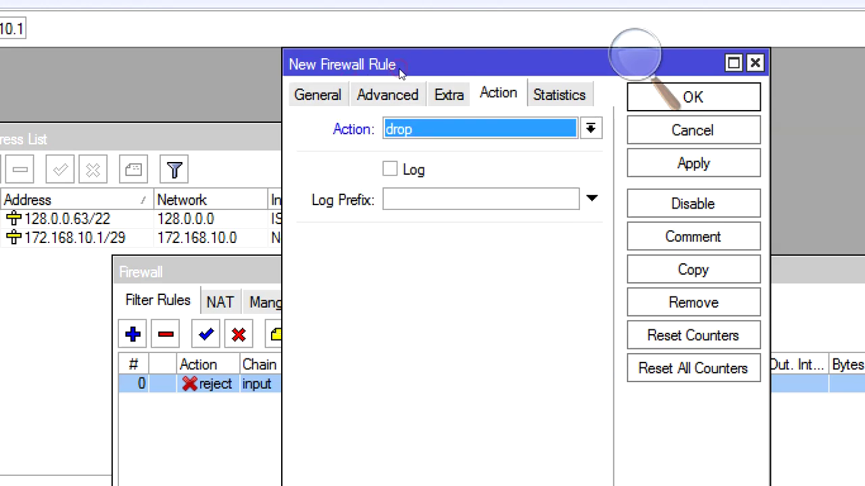
click(693, 164)
key(Return)
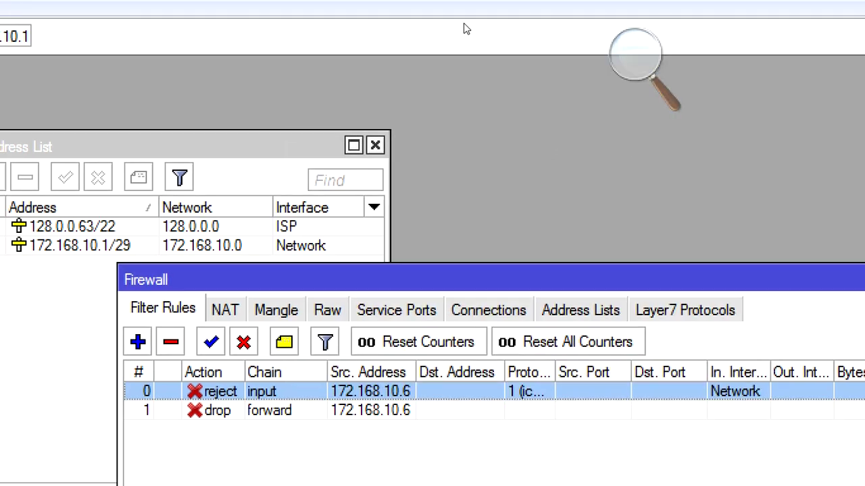
click(632, 56)
click(626, 71)
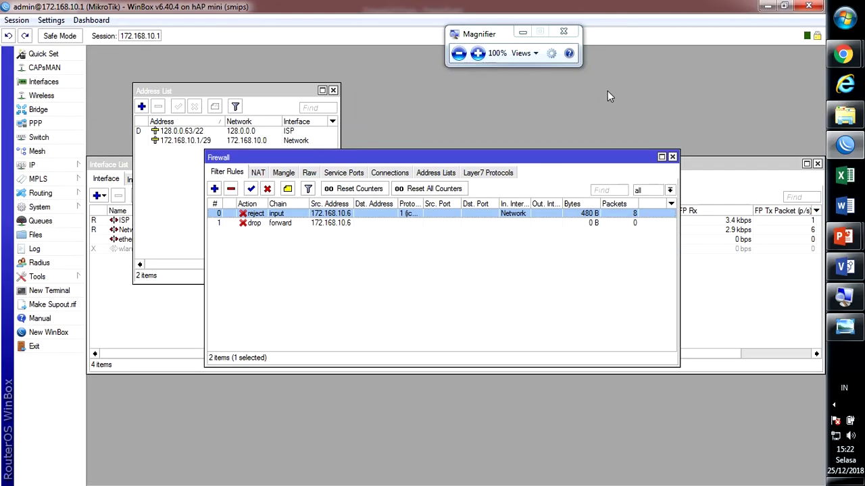
Switch to Chrome, search for youtube in a new tab, and open the YouTube home page result.
mouse_move(842, 51)
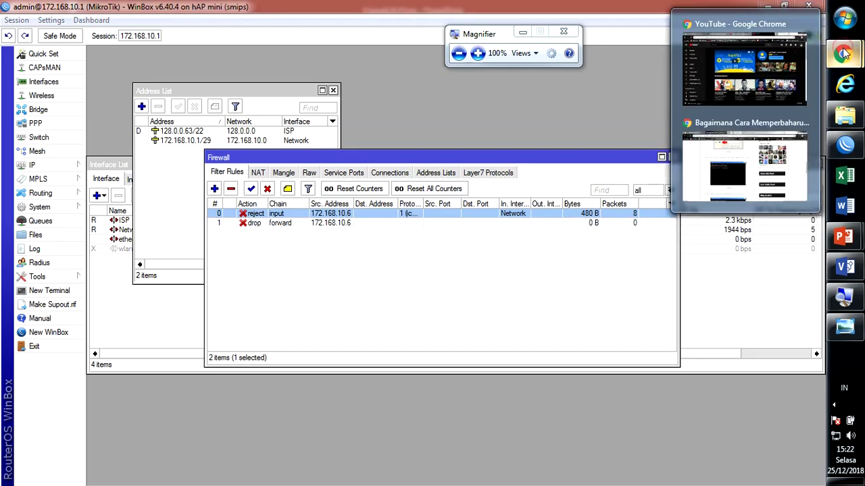
click(743, 67)
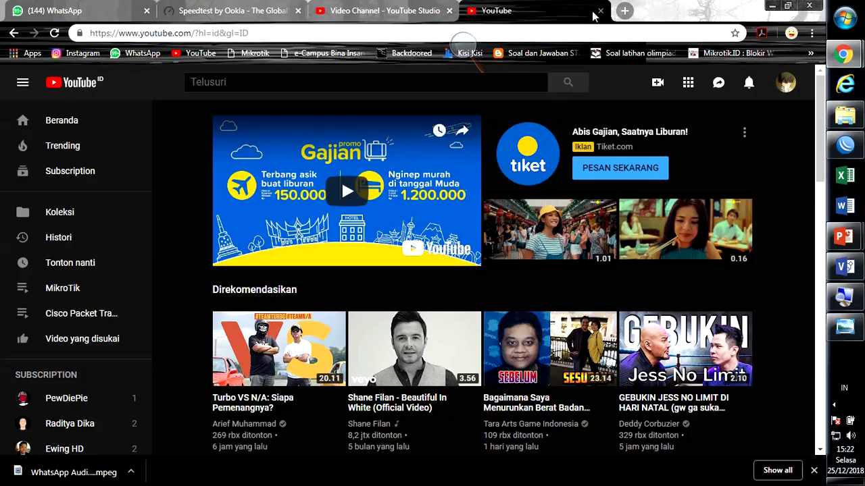
click(625, 11)
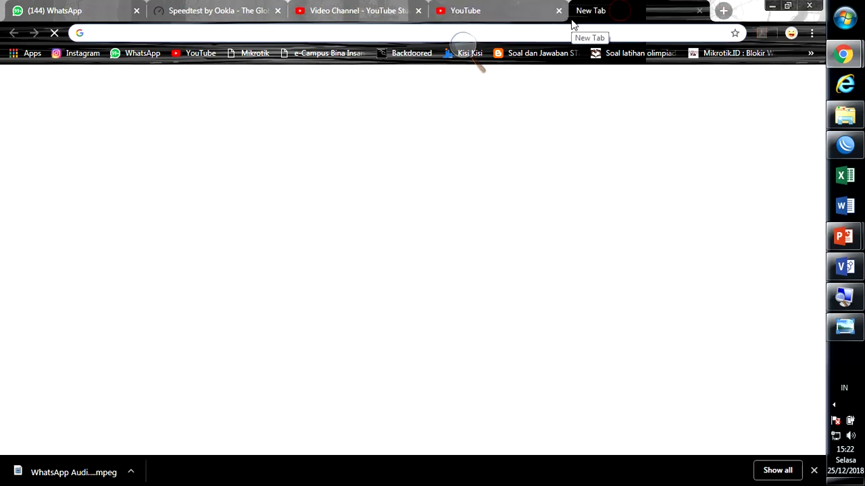
text(yt)
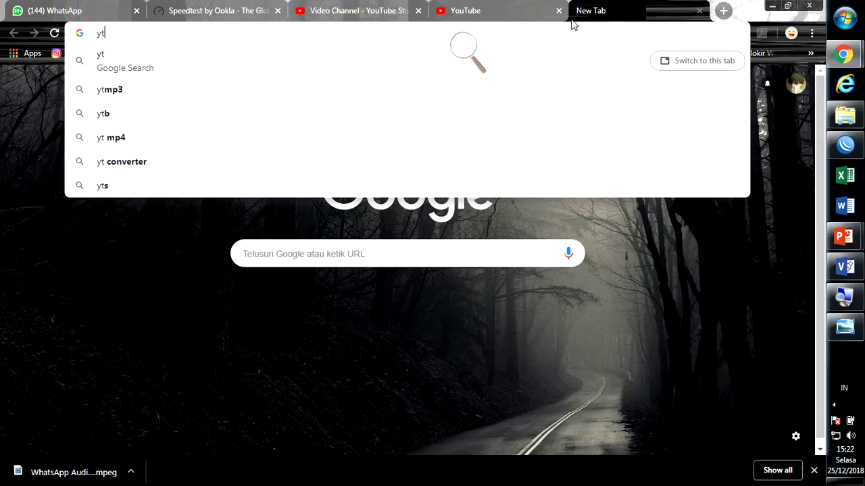
key(BackSpace)
text(ou)
key(Return)
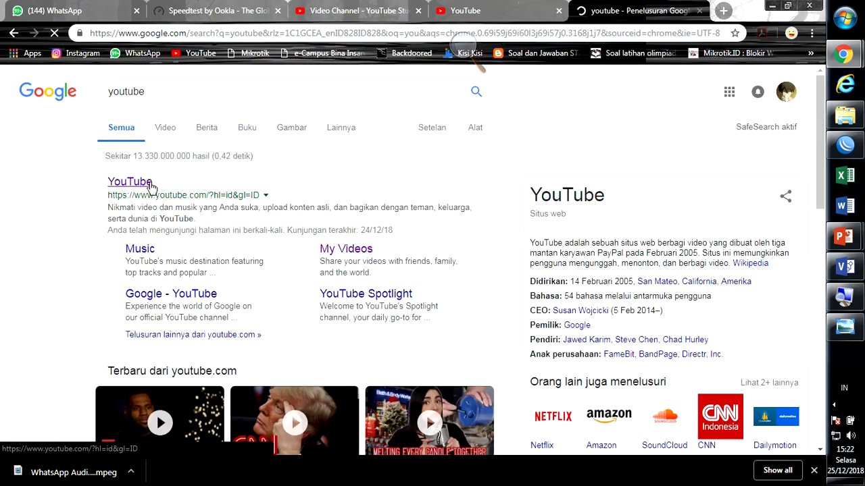
click(151, 185)
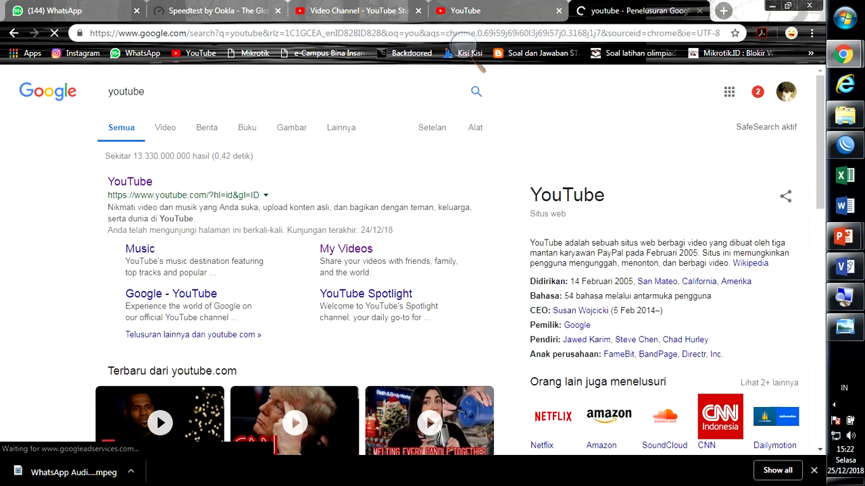
Magnify the browser page to 200% to check whether YouTube loads, and restore the magnification to 100%.
click(838, 294)
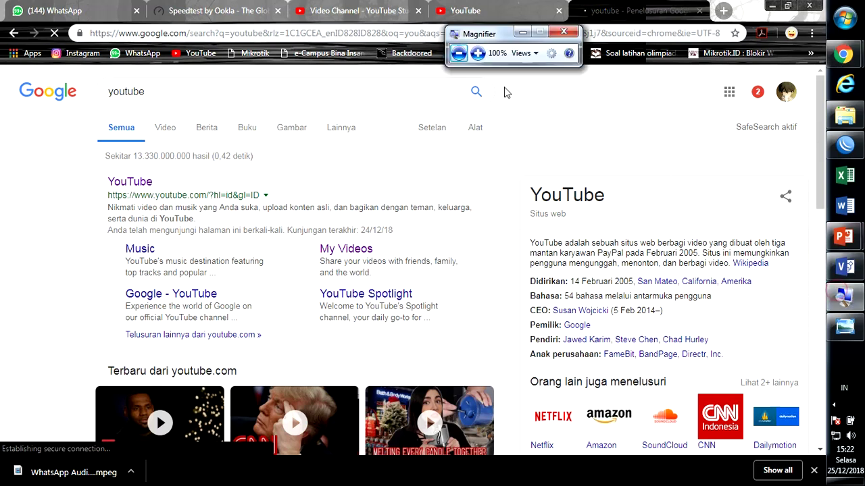
click(477, 52)
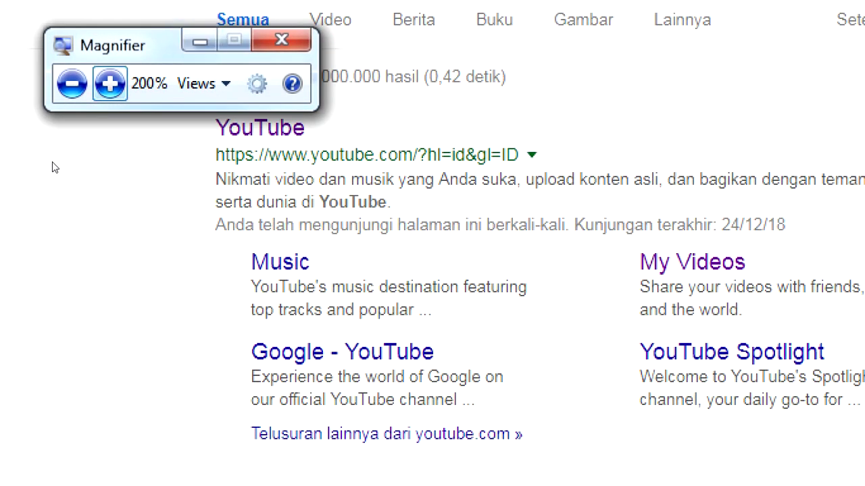
click(38, 164)
drag(65, 144, 557, 118)
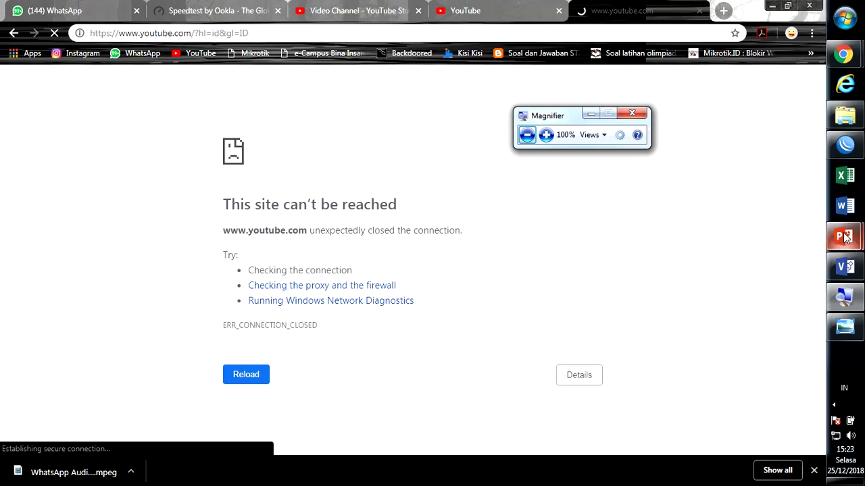
Switch to WinBox and disable the forward-chain drop rule for 172.168.10.6.
click(842, 155)
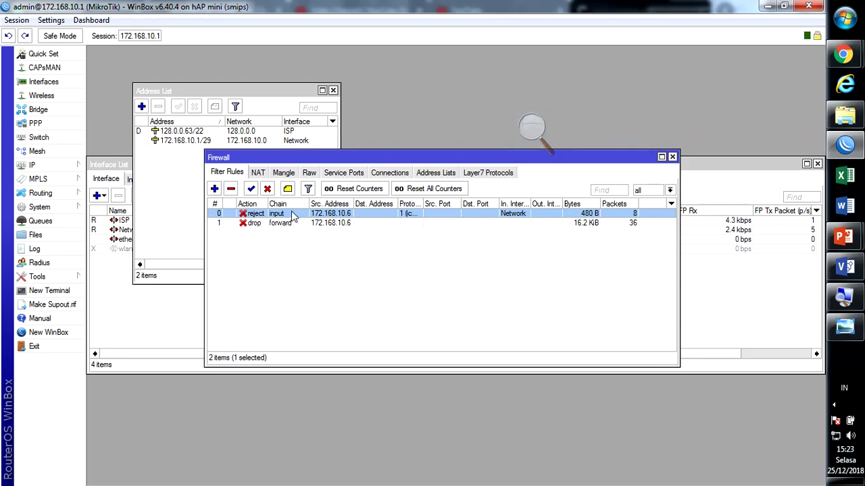
click(287, 224)
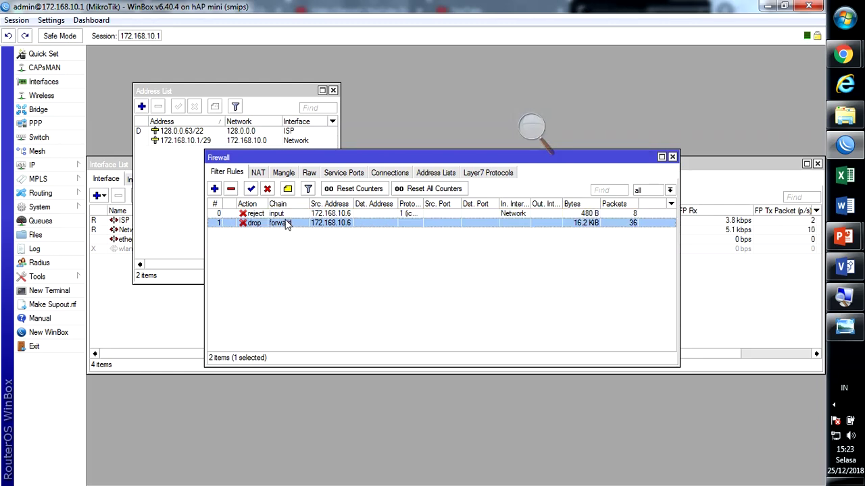
click(269, 189)
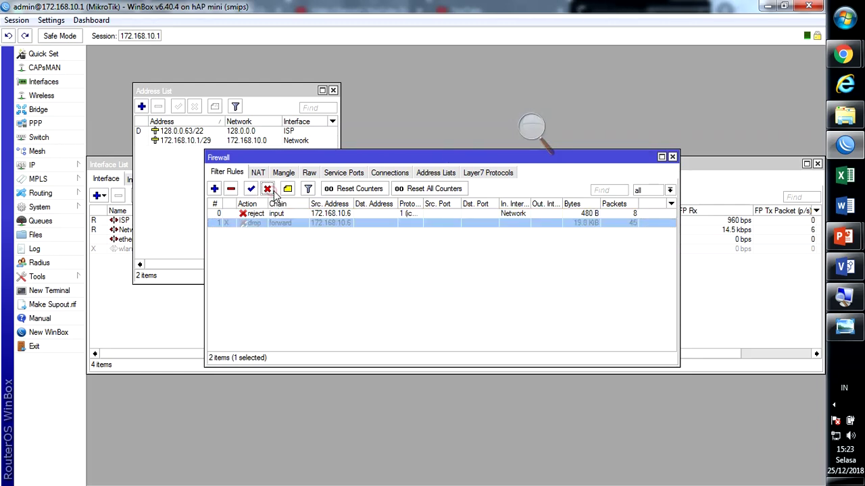
Switch to Chrome and load the YouTube site again in the tab used for the blocking test.
mouse_move(849, 62)
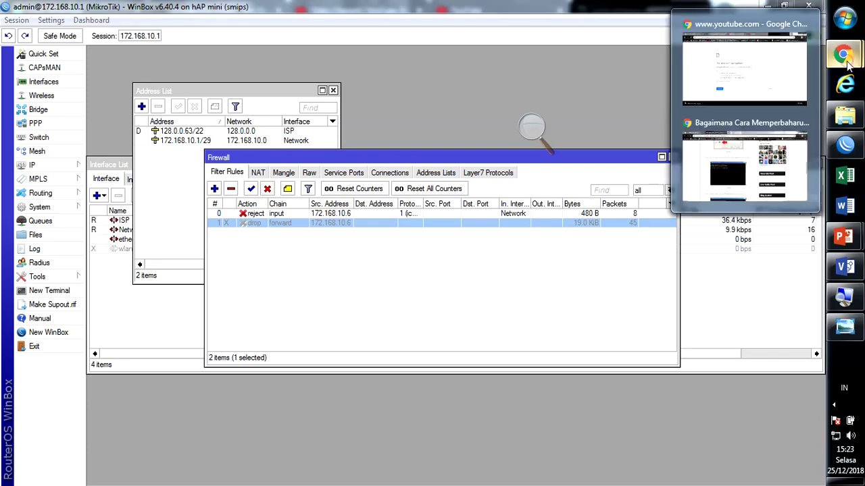
click(777, 70)
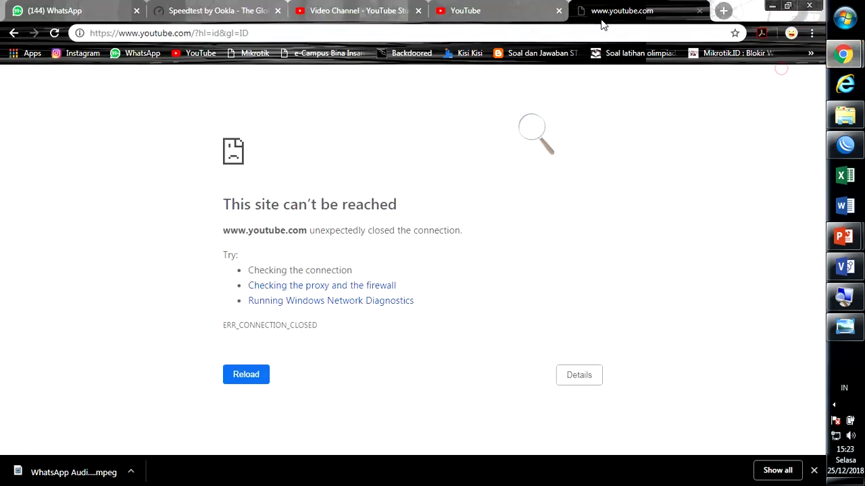
click(500, 36)
text(youtub)
key(Down)
key(Return)
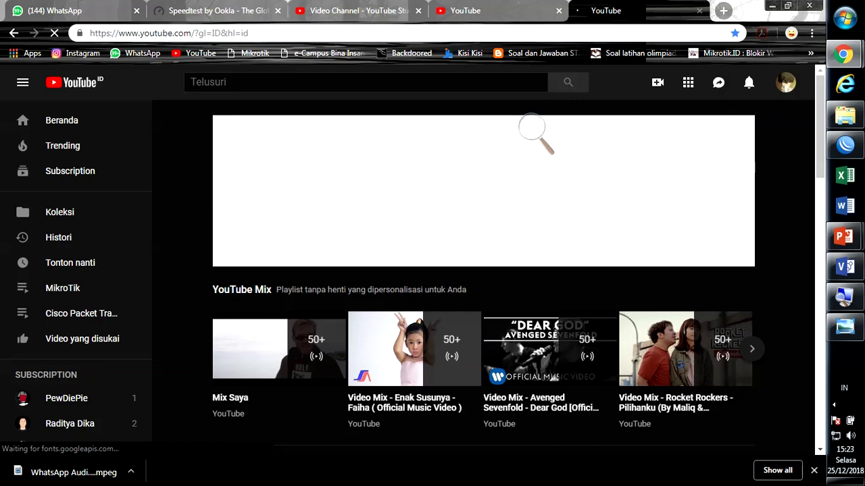
Switch to PowerPoint, review the Firewall filter and Chain Forward slides, and return to the Firewall window in WinBox.
mouse_move(844, 236)
click(767, 278)
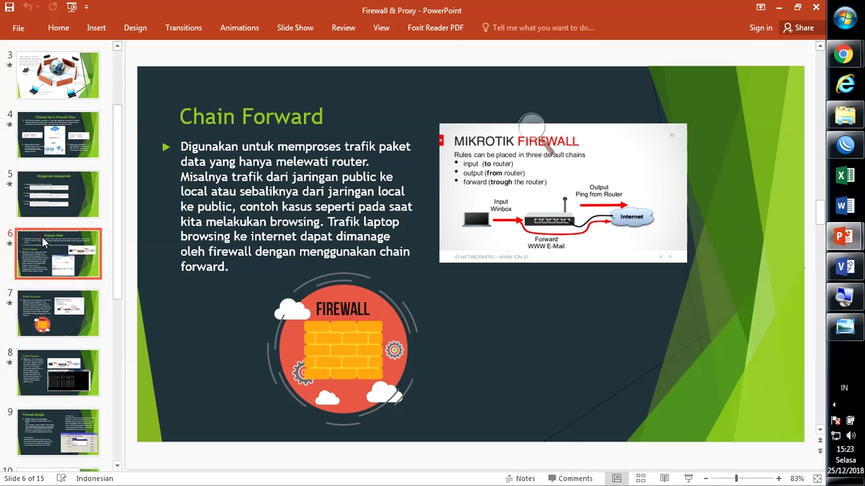
click(45, 258)
click(59, 265)
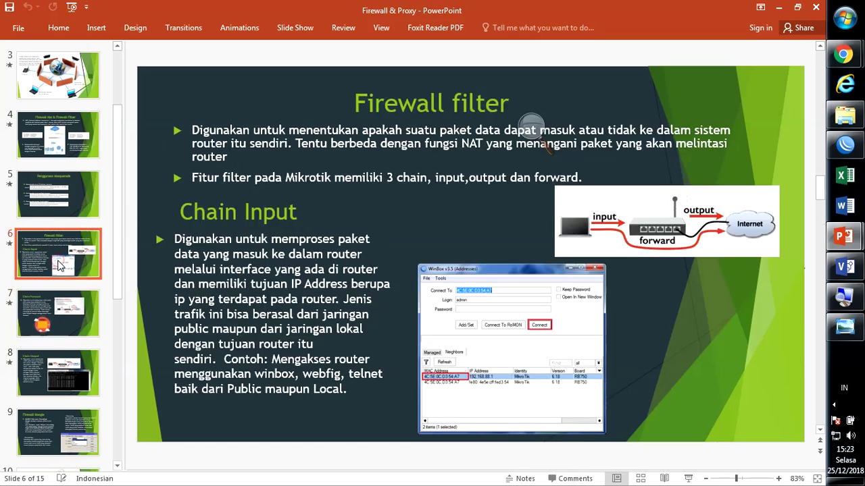
click(56, 309)
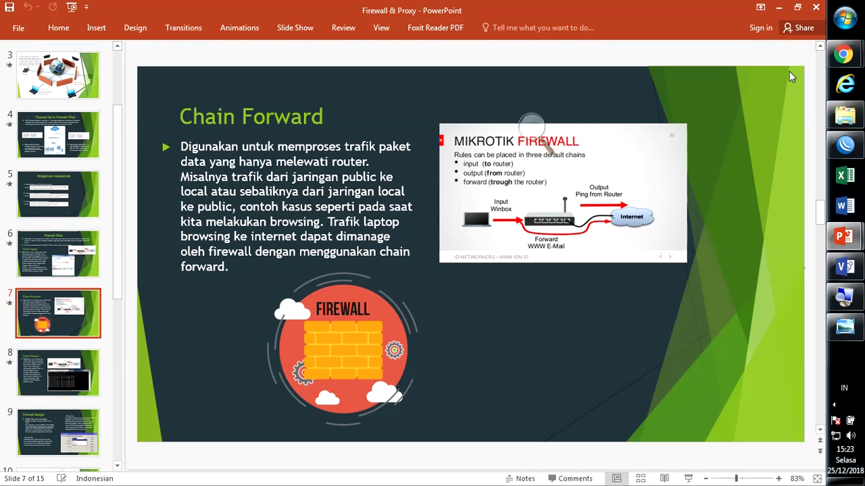
click(845, 144)
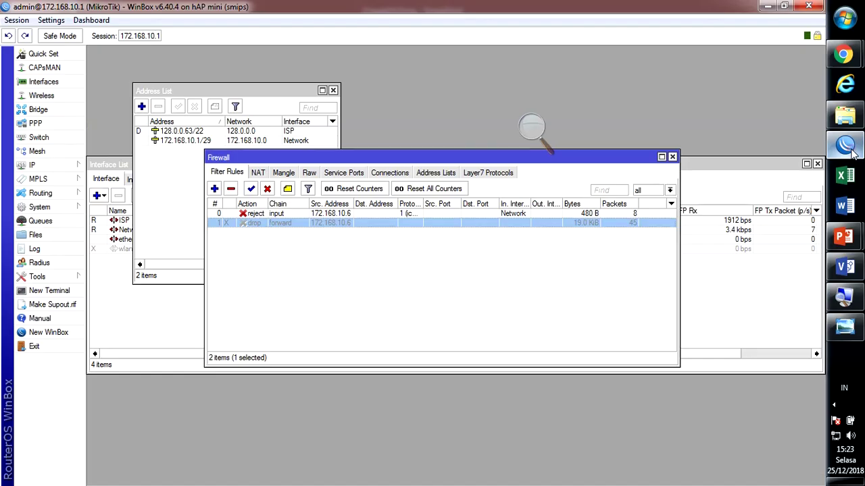
drag(515, 158, 483, 148)
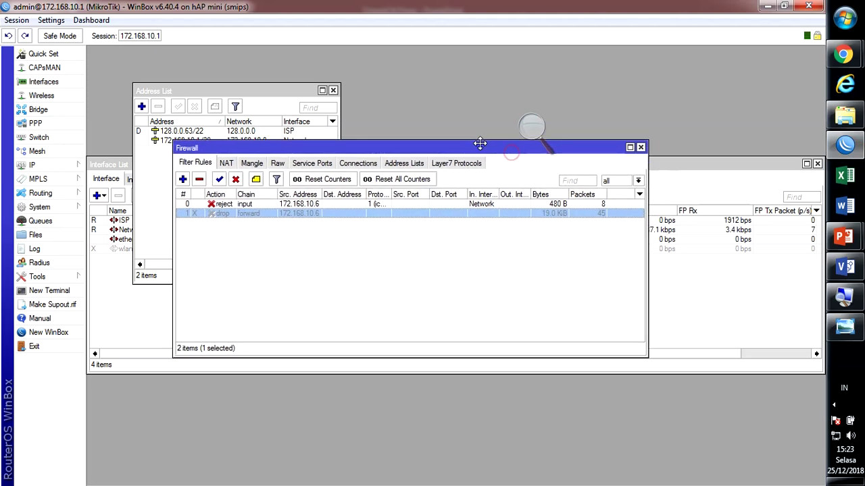